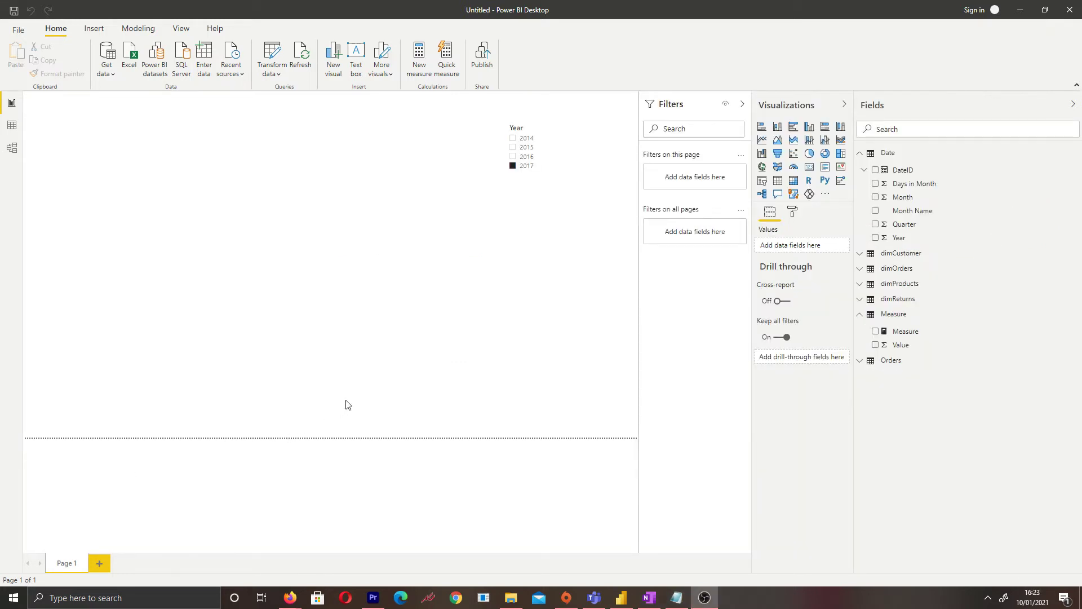
Check the Sales column in the Orders data, then create the measure Total Sales = SUM(Orders[Sales]) in the Measure table.
left_click(12, 126)
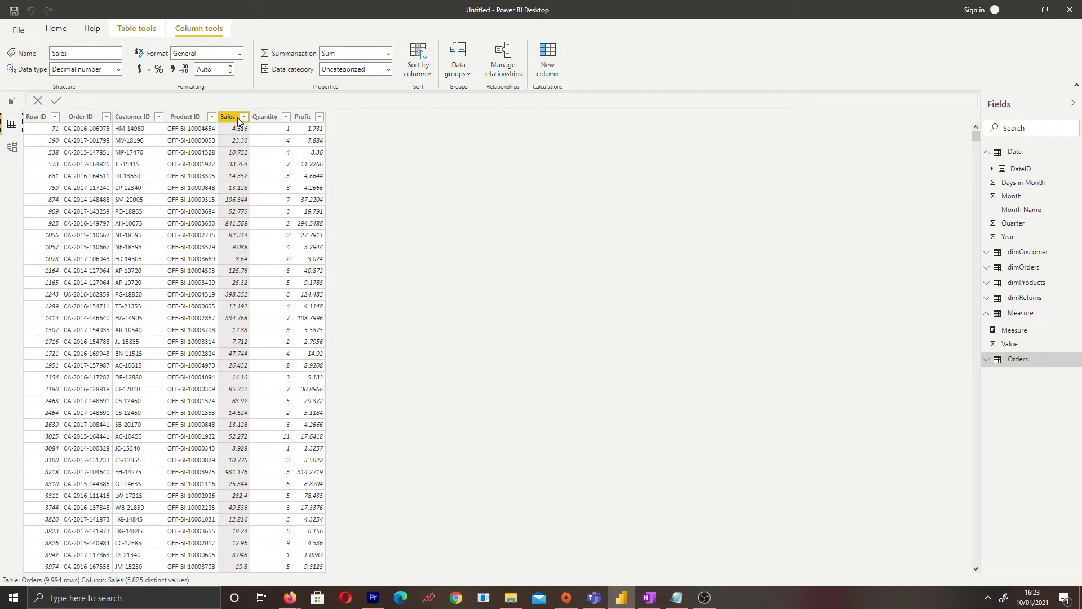
left_click(14, 103)
left_click(884, 316)
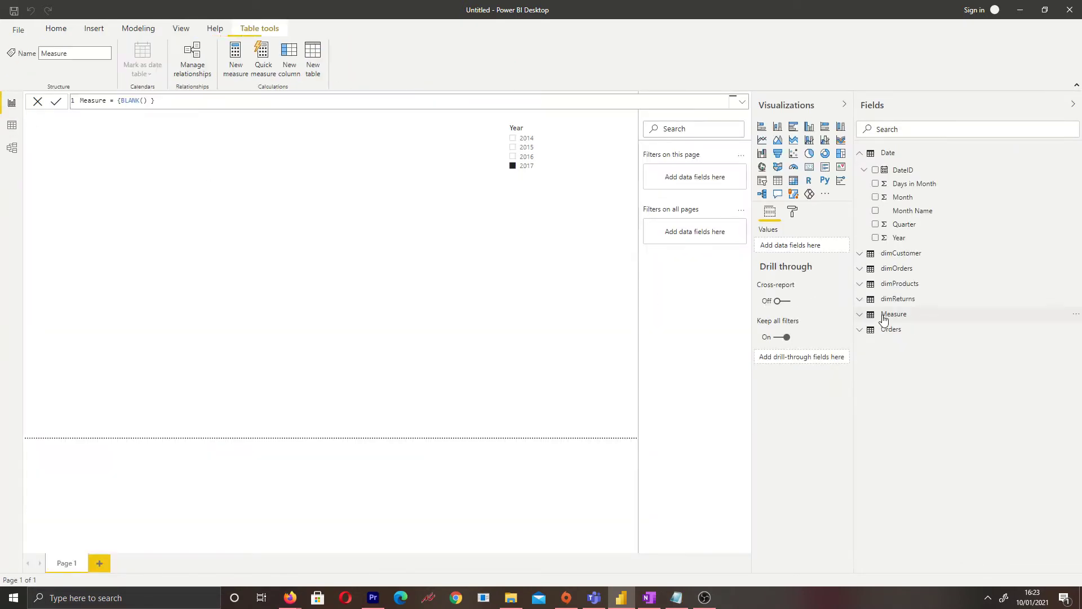
left_click(236, 56)
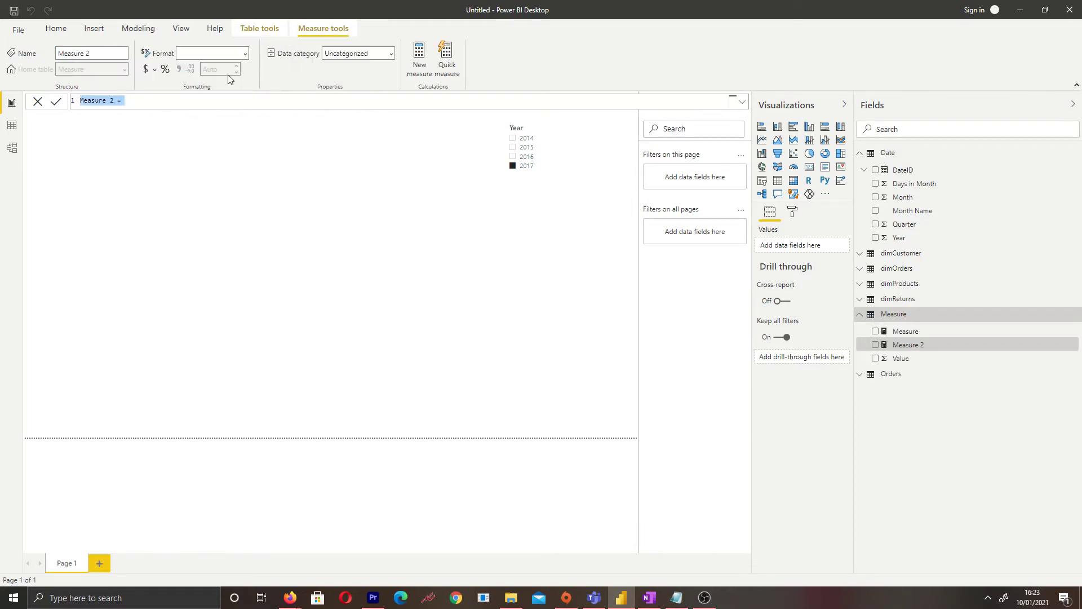
key("BackSpace")
type("Tota")
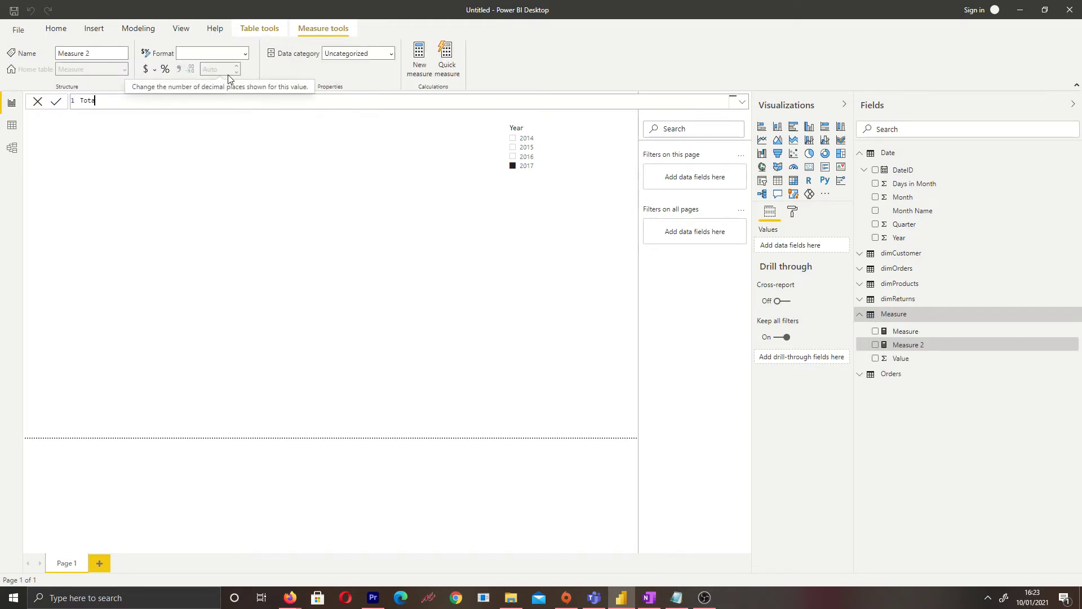
type("l Sales = SUM")
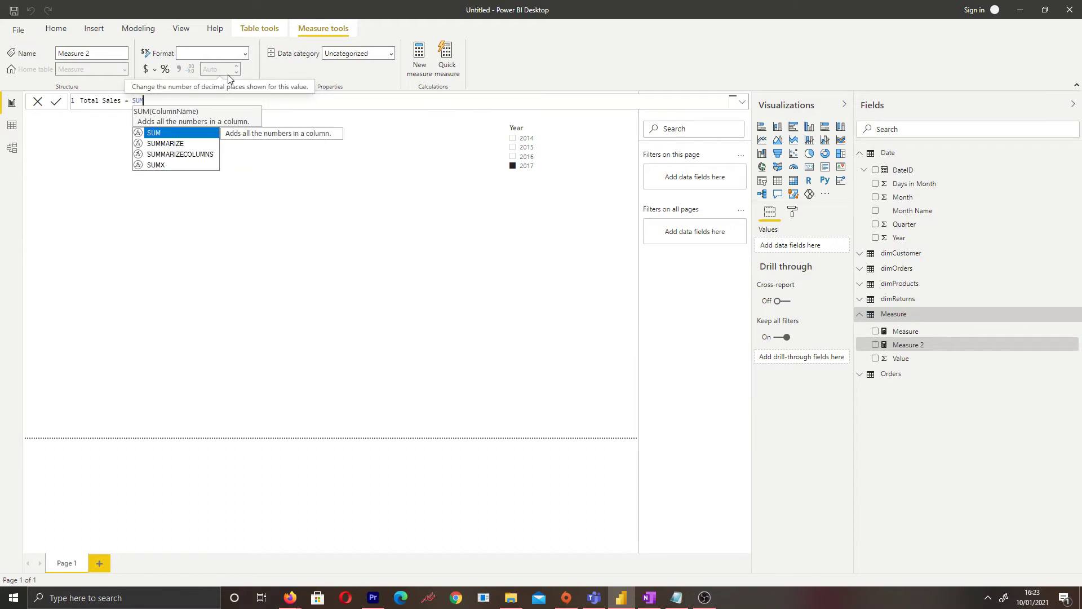
type("(Order")
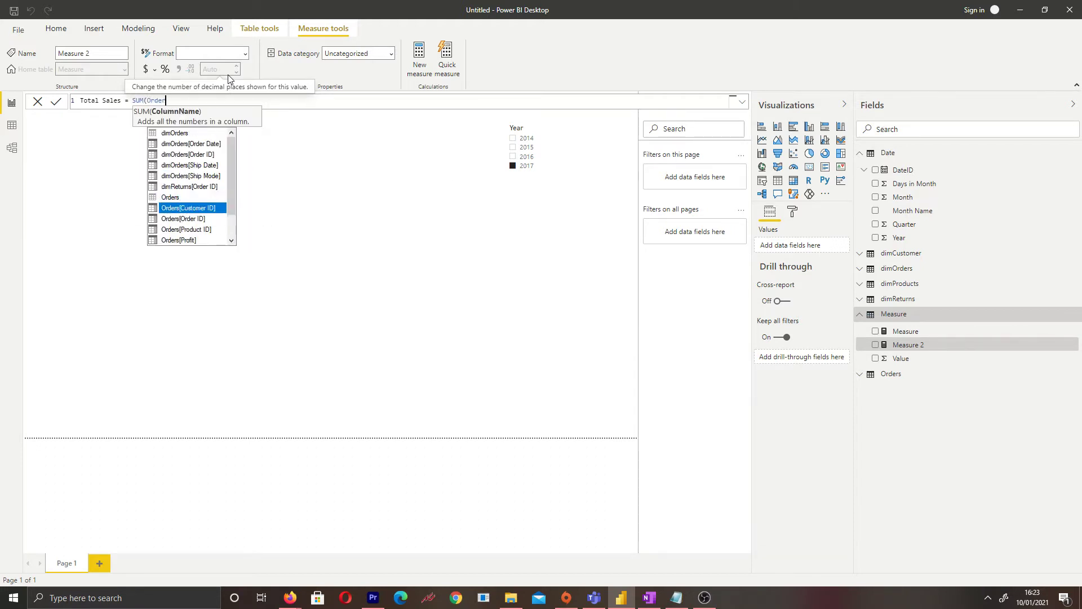
key("Down")
key("Down")
key("Down")
key("Tab")
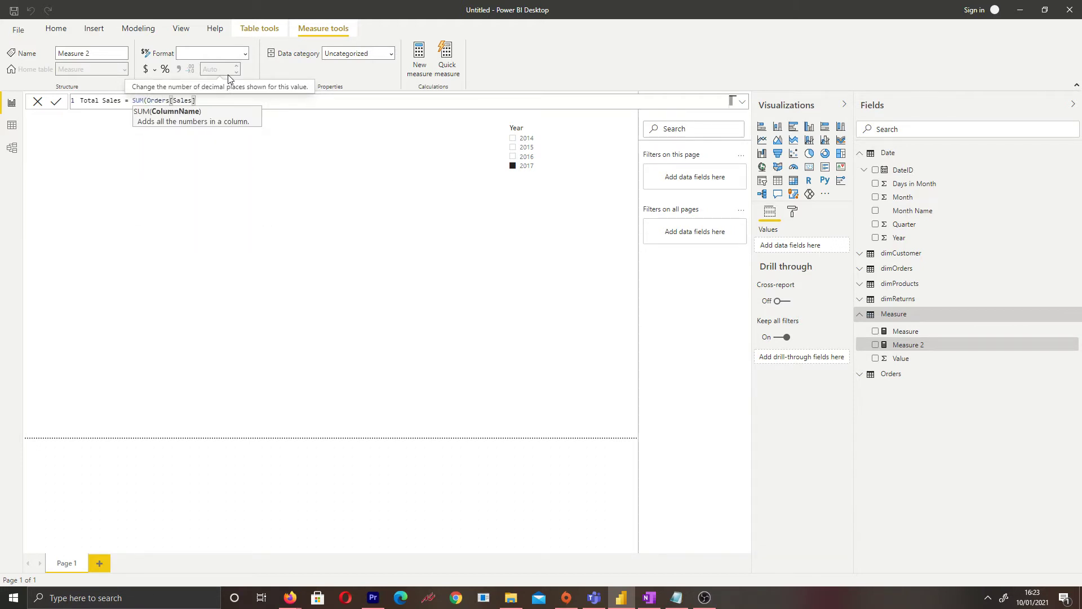
type(")")
key("Return")
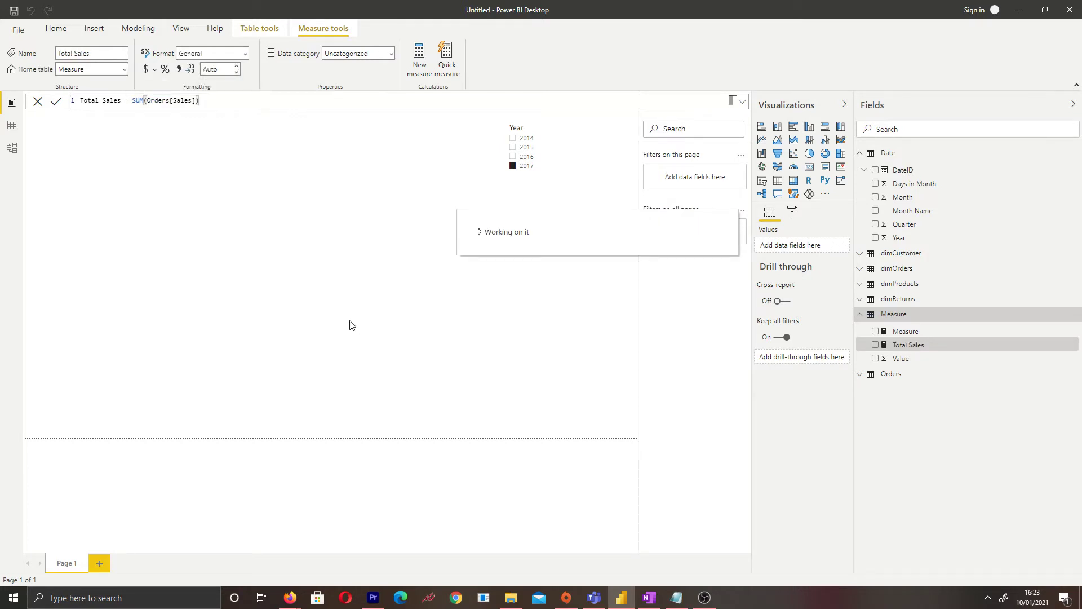
Add a card visual showing Total Sales in the upper part of the page and shorten its frame.
left_click(286, 235)
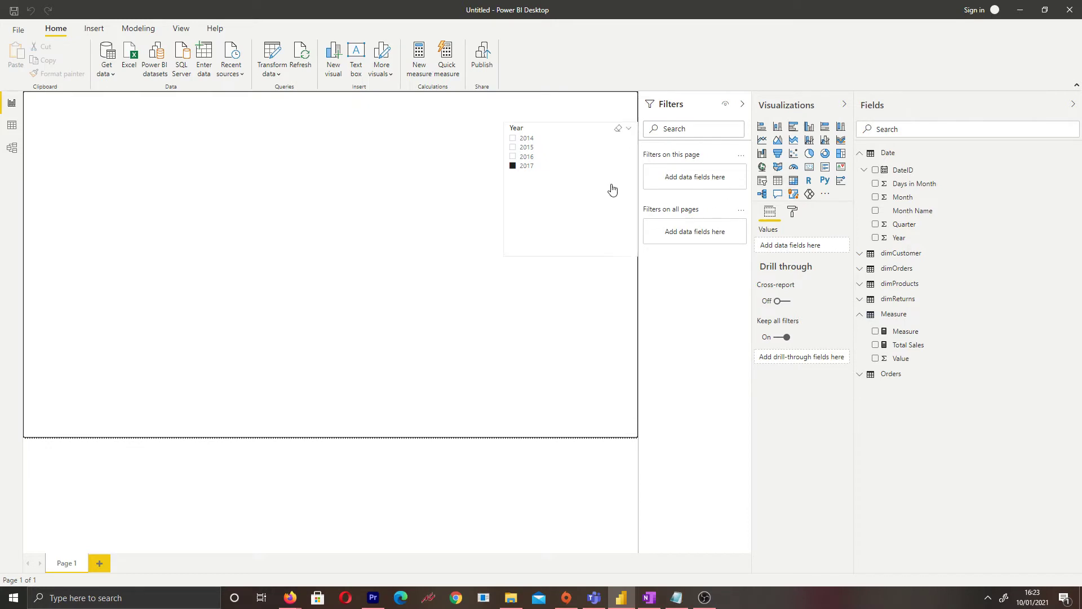
left_click(808, 167)
left_click_drag(186, 345, 220, 127)
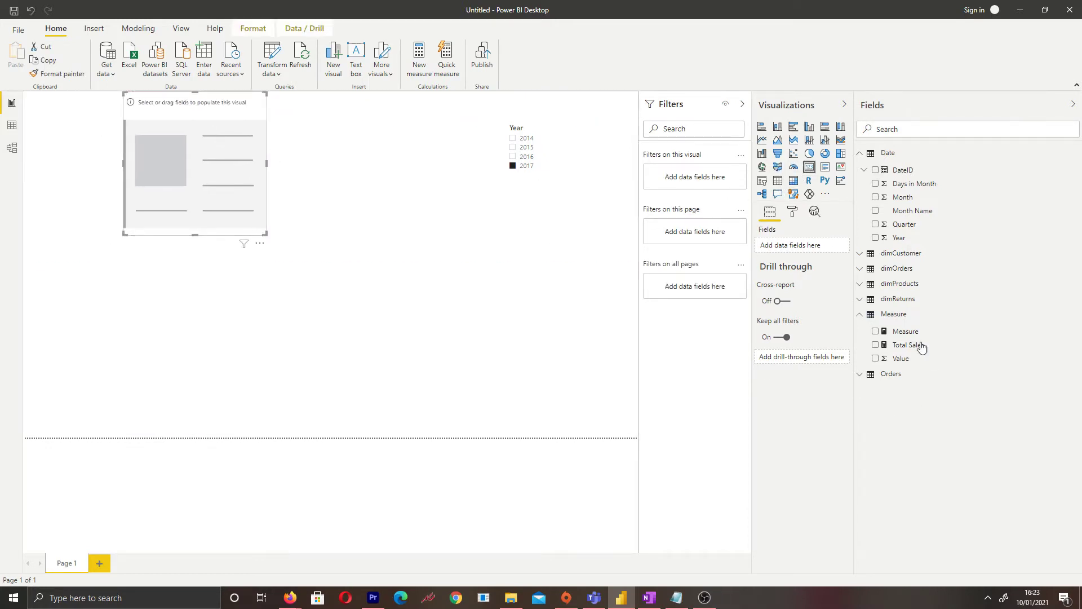
left_click(876, 344)
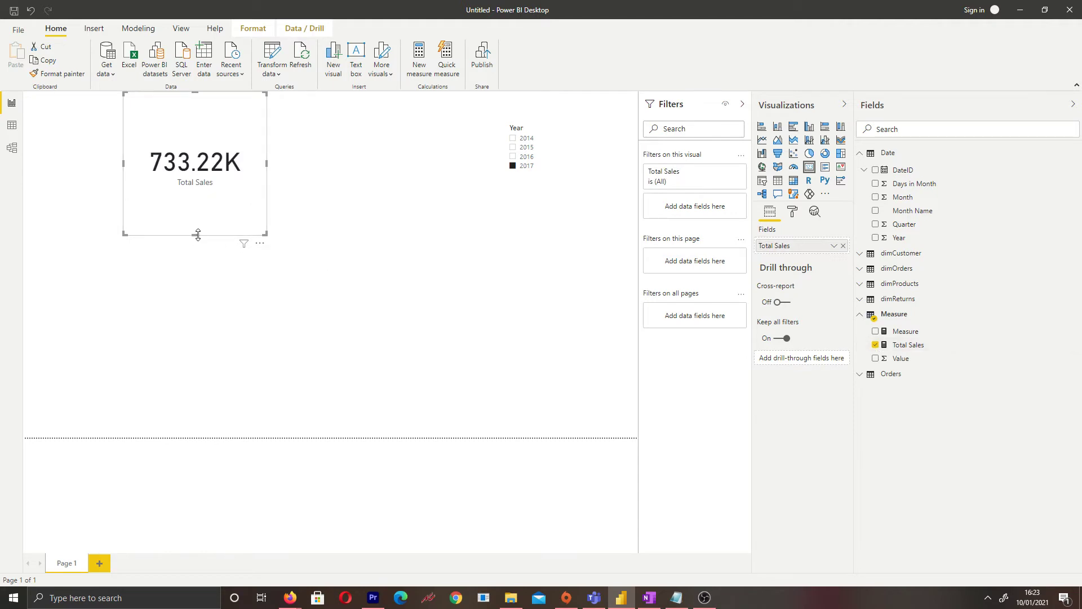
left_click_drag(198, 234, 226, 151)
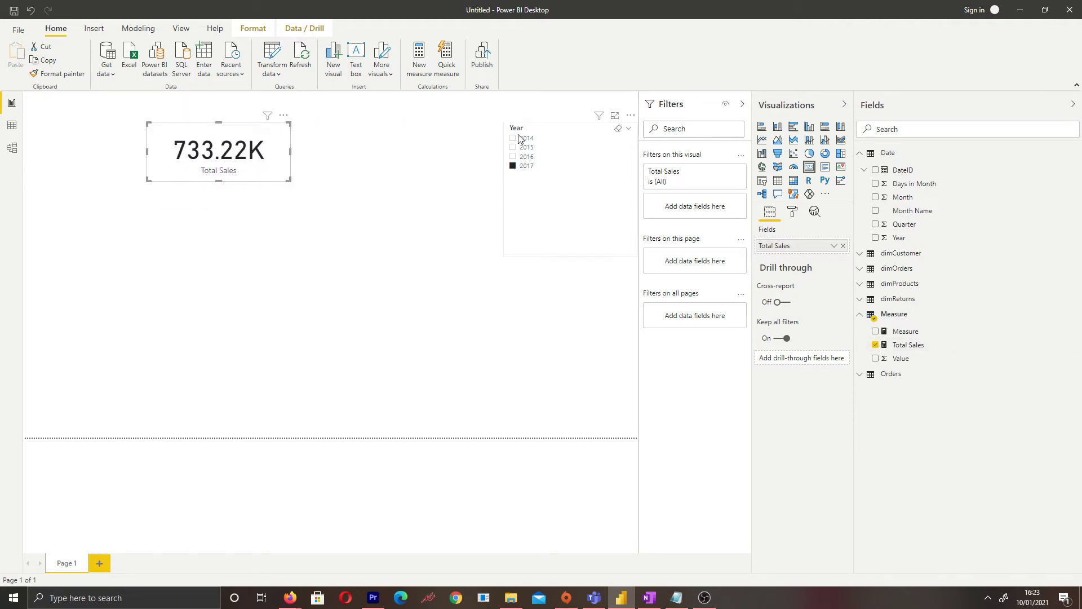
Test the Year slicer with 2016, 2015 and 2017, and shorten the slicer's frame to fit its list.
left_click(525, 157)
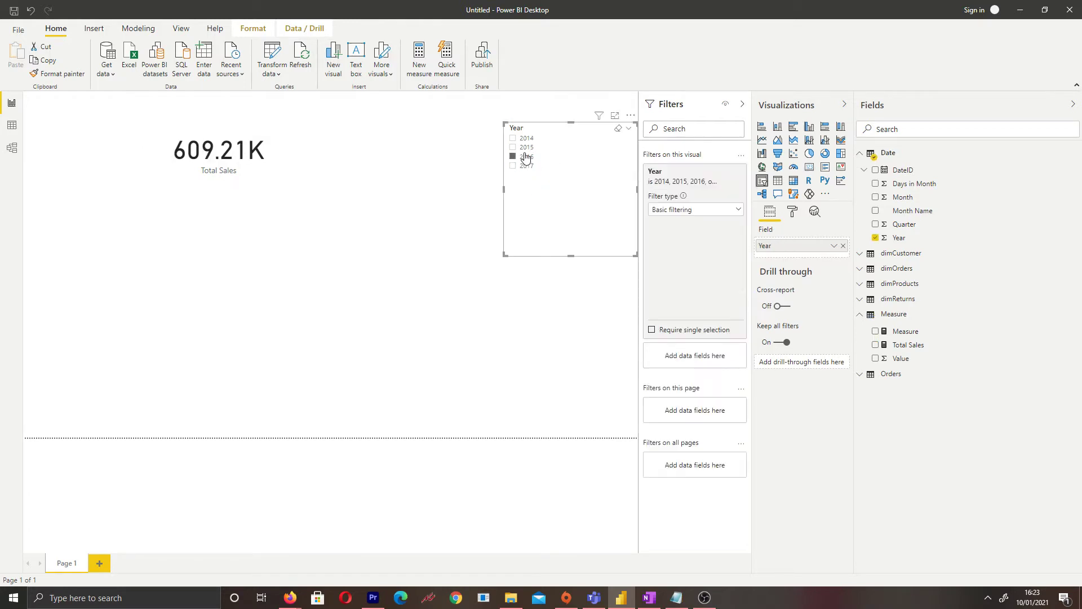
left_click(526, 147)
left_click(526, 165)
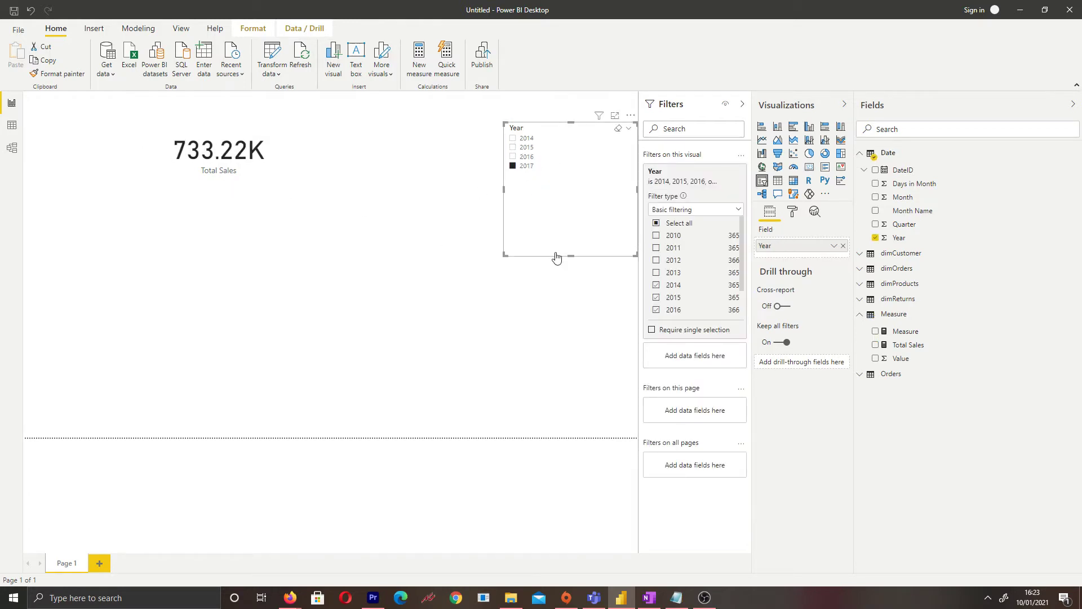
left_click_drag(557, 258, 553, 181)
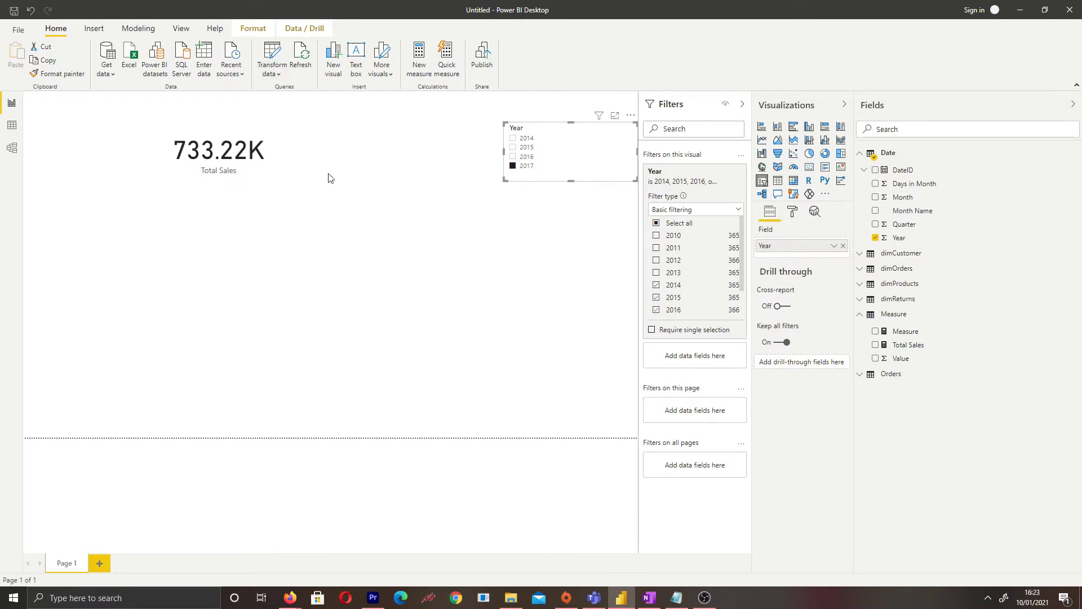
Compare the Total Sales card for 2016 and 2017 with the Year slicer, leaving 2017 selected.
left_click(543, 158)
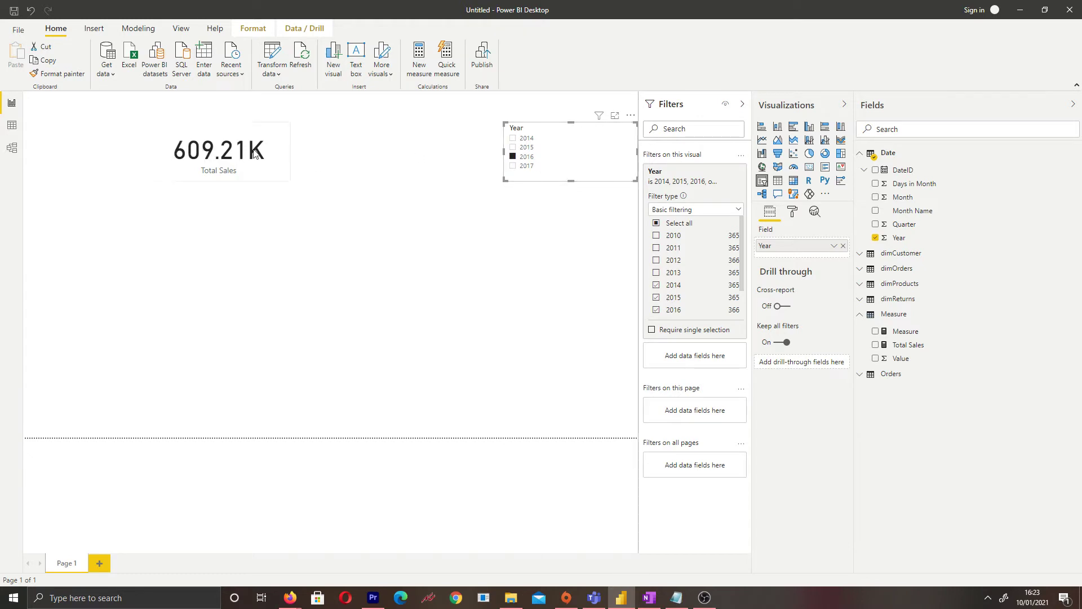
left_click(519, 168)
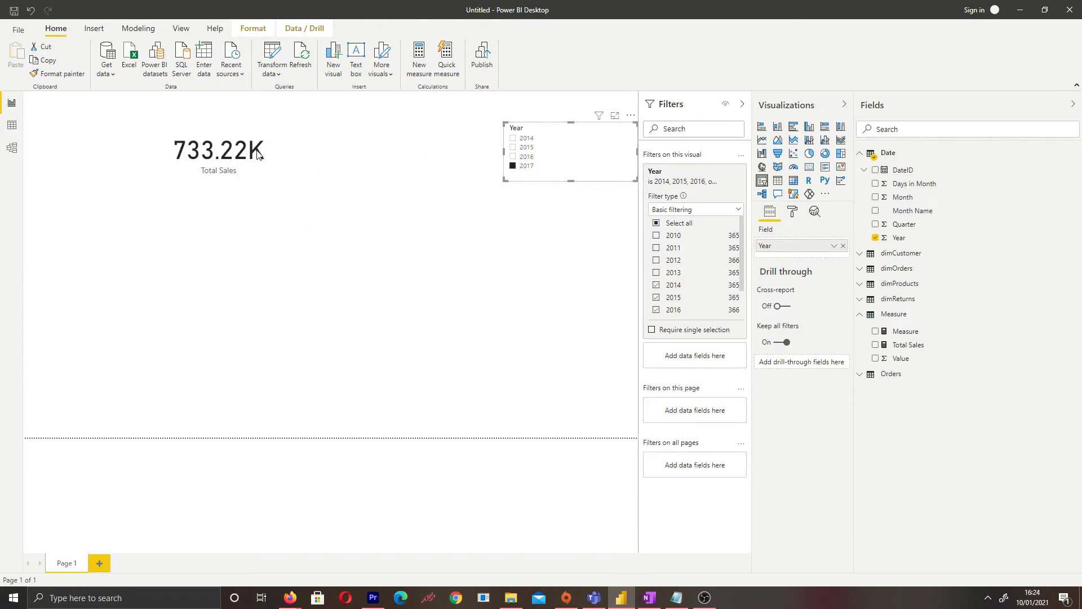
left_click(326, 313)
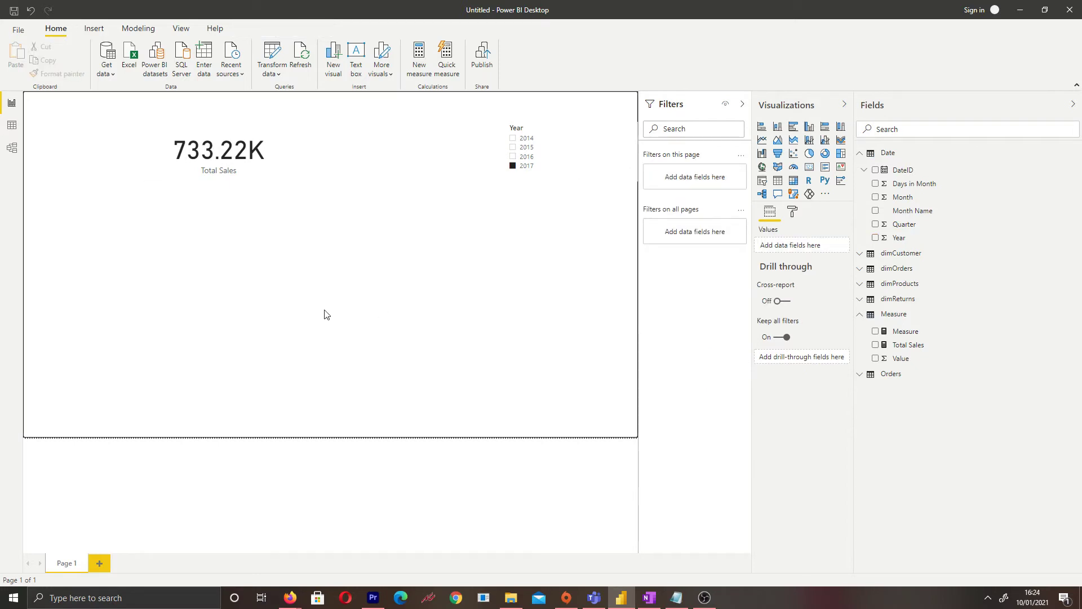
Start a new measure in the Measure table named Previous Year Sales, with CALCULATE and [Total Sales] as its expression.
left_click(912, 314)
left_click(236, 60)
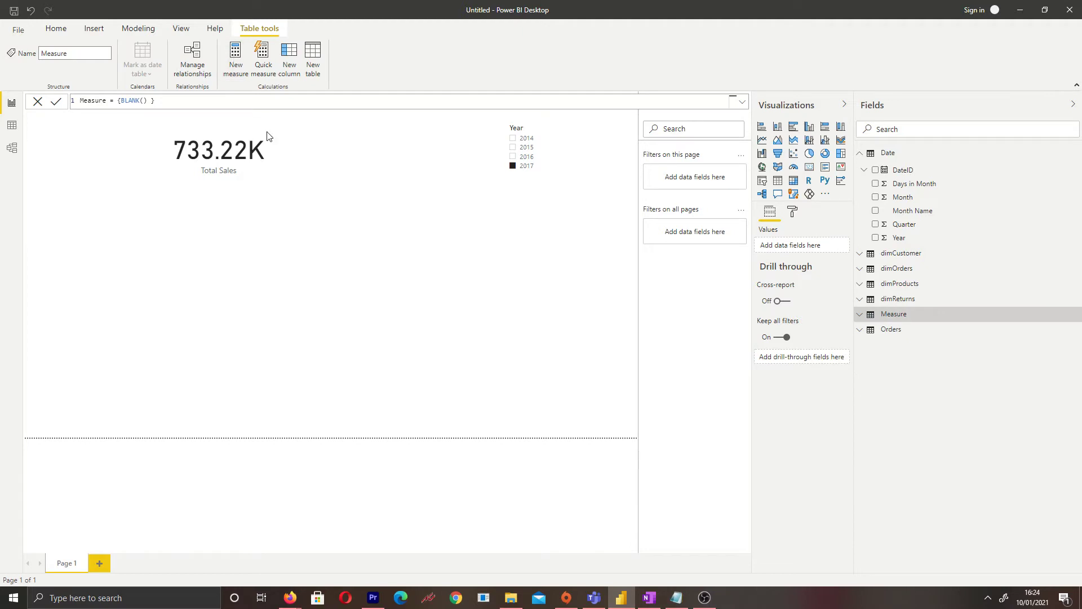
key("BackSpace")
type("Pre")
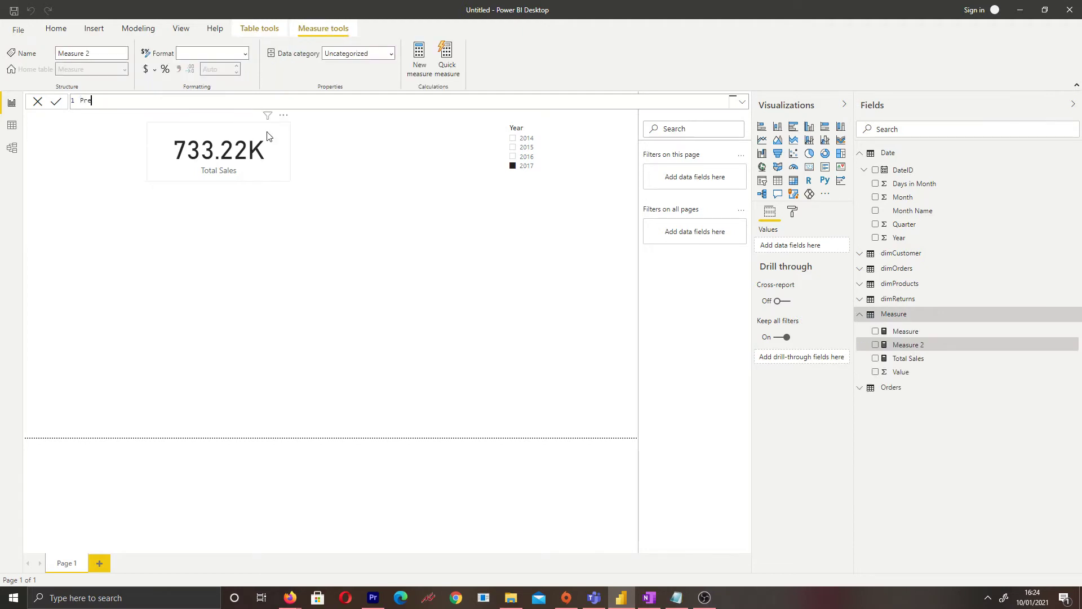
type("vious Year Sales = CA")
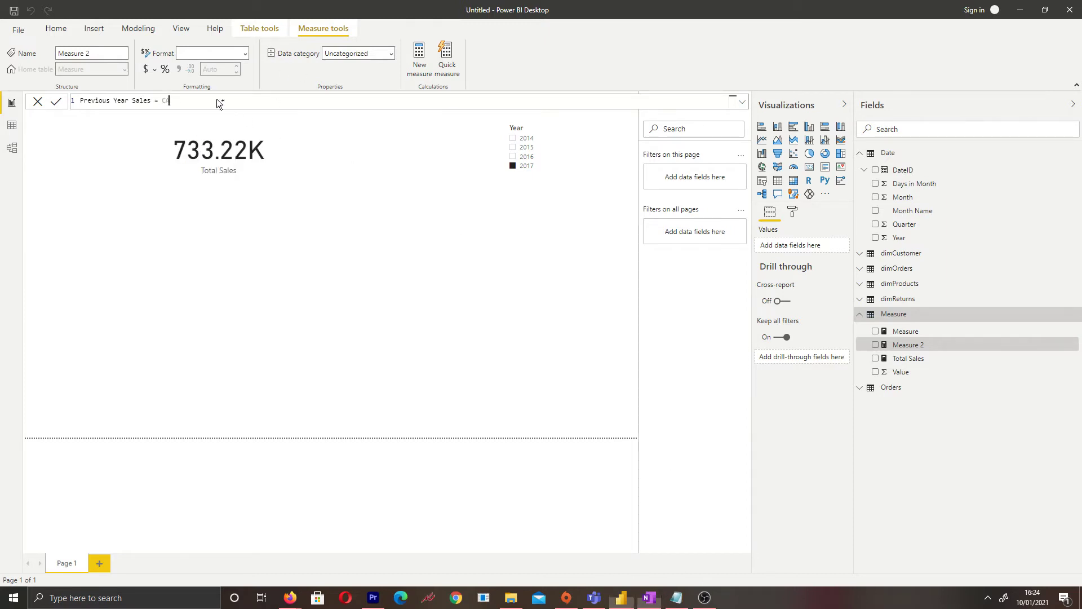
type("LC")
key("Tab")
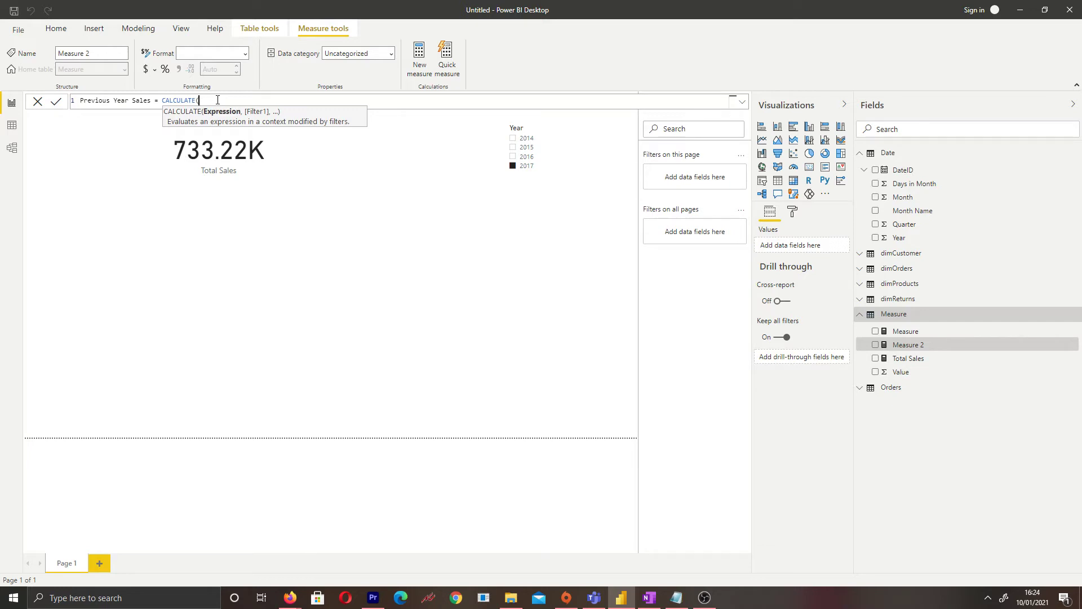
type("Tot")
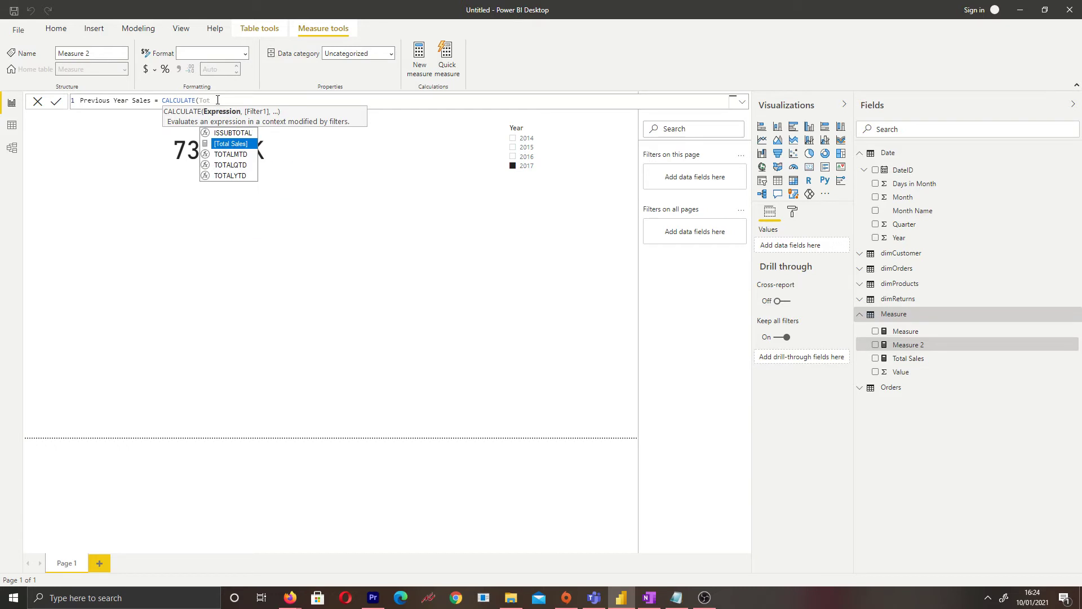
key("Tab")
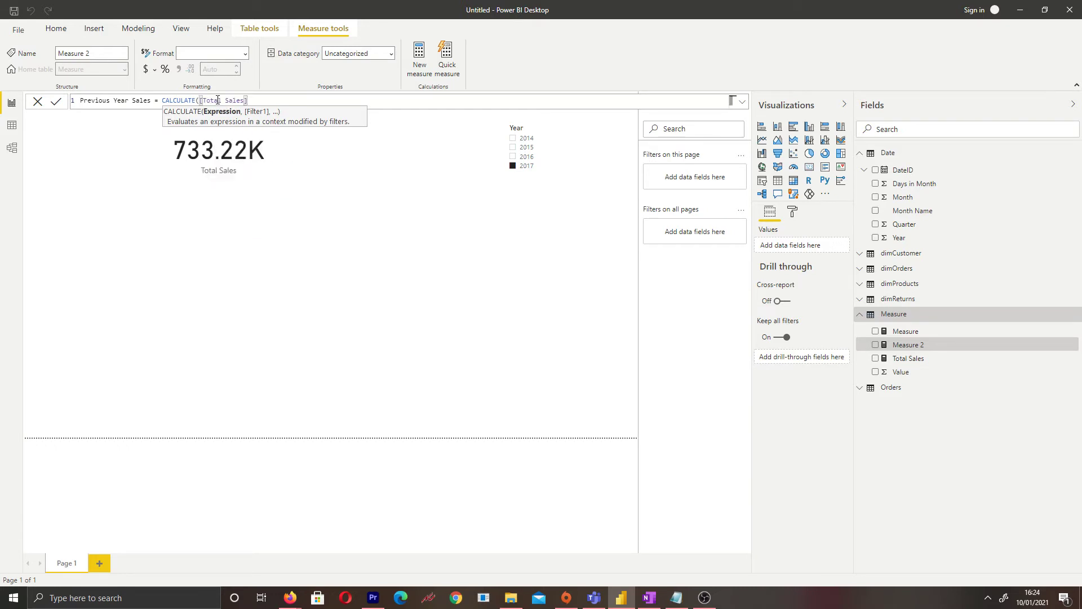
Add a DATEADD filter to the CALCULATE formula with 'Date'[DateID] as its dates argument.
type(", ")
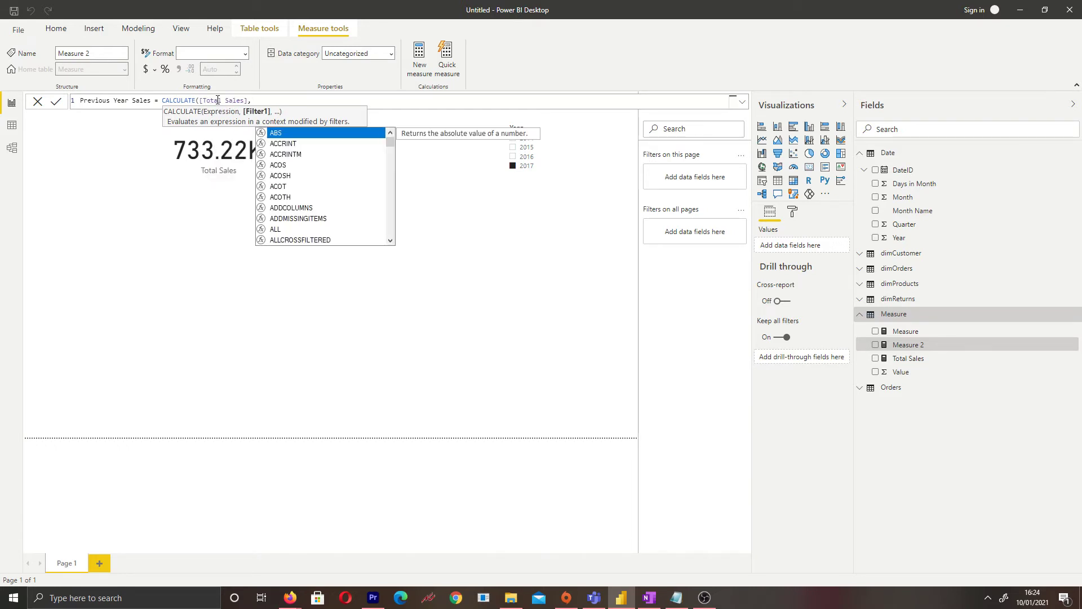
type("DATEA")
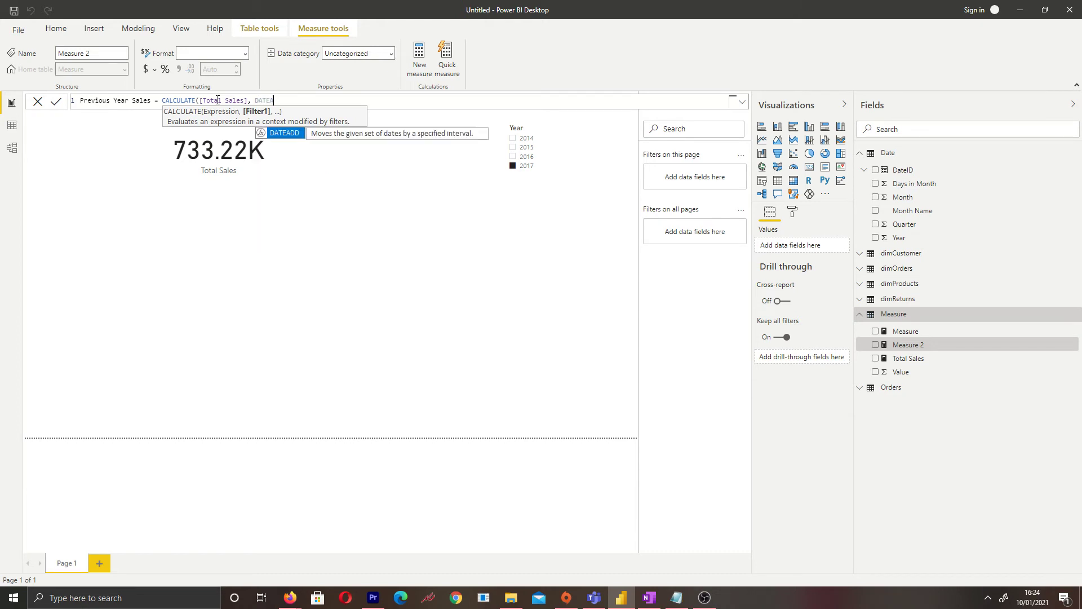
type("DD(")
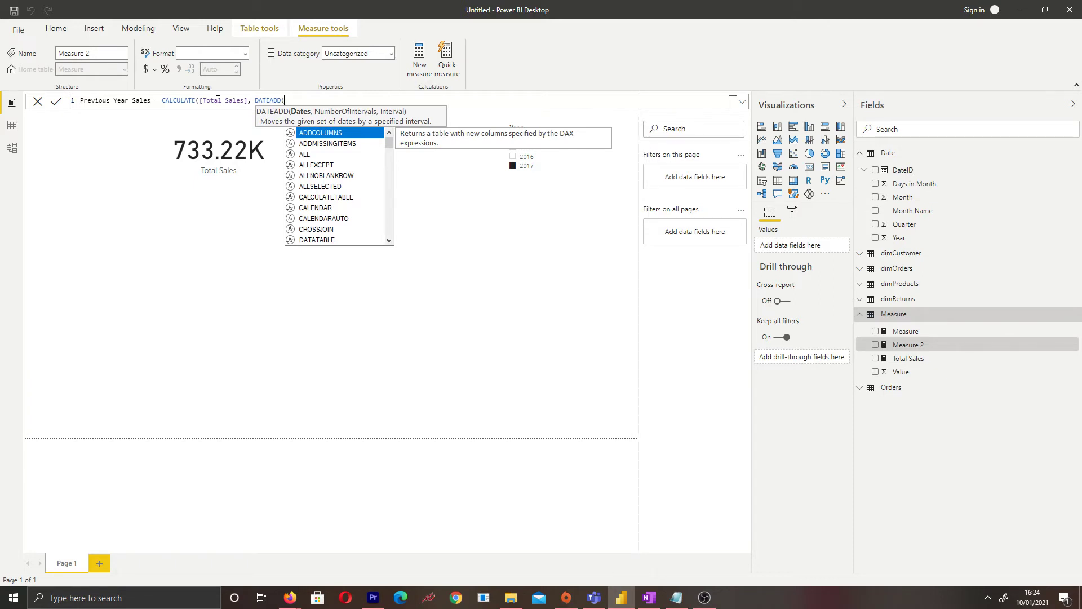
type("Date")
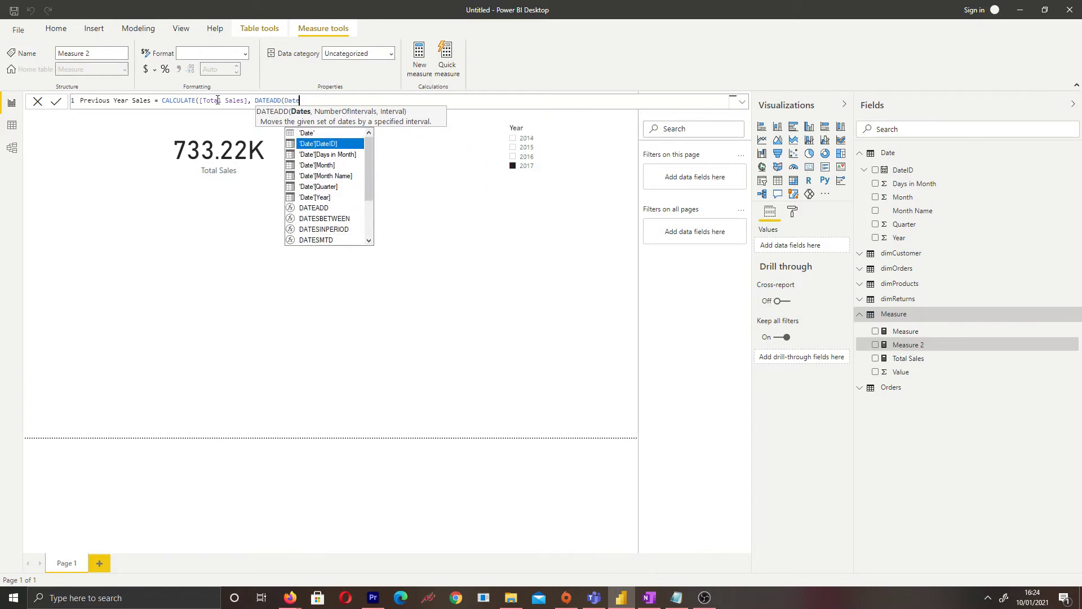
key("Tab")
type(",")
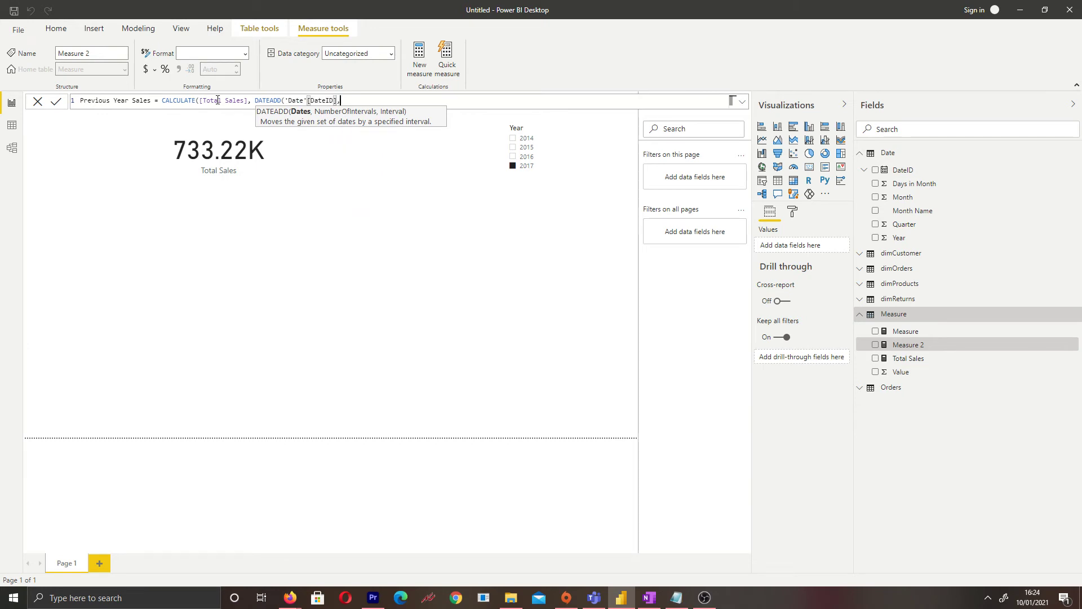
Complete the DATEADD filter with -1 as the number of intervals and YEAR as the interval, and commit the measure.
type(" -1")
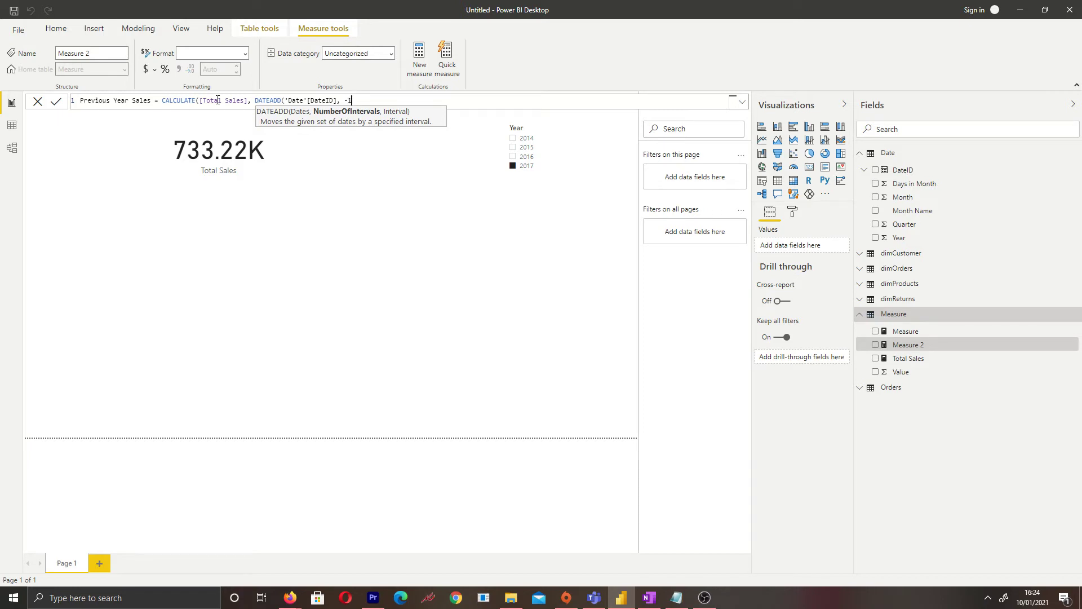
type(",")
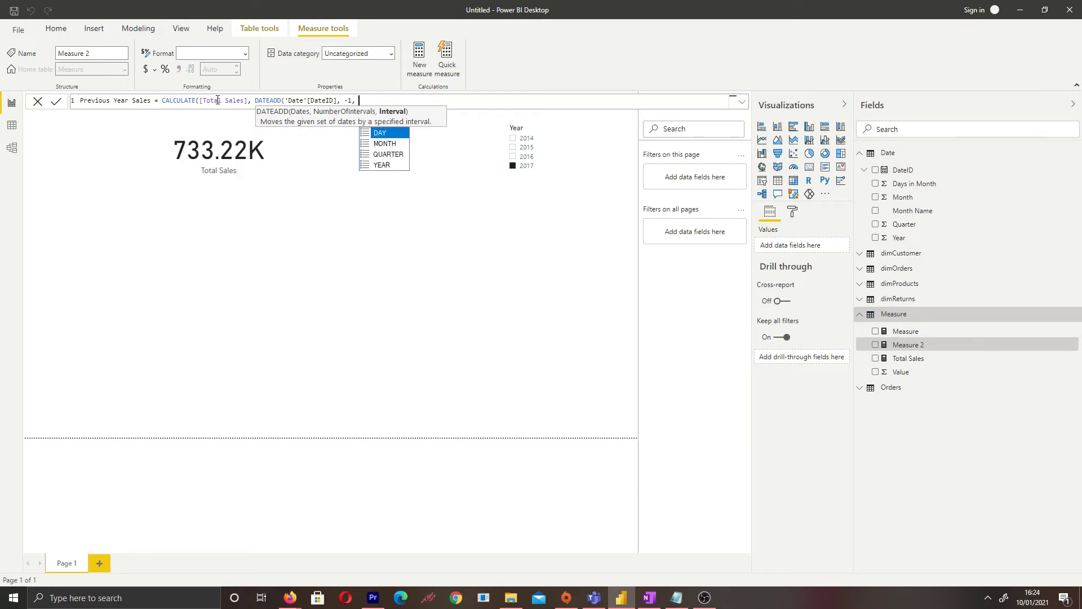
key("Down")
key("Down")
key("Down")
key("Tab")
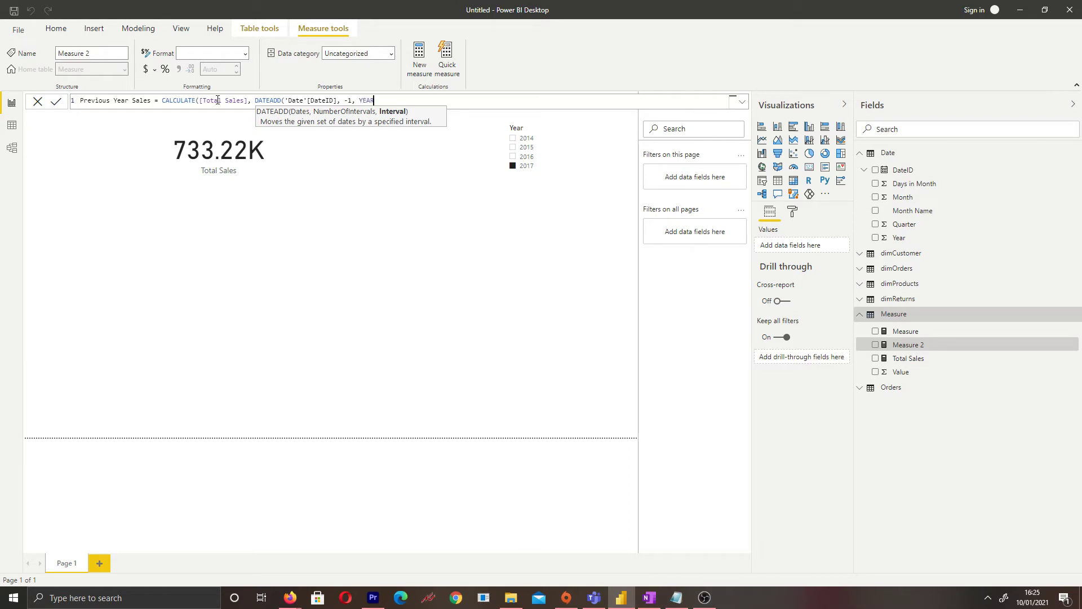
type("))")
key("Return")
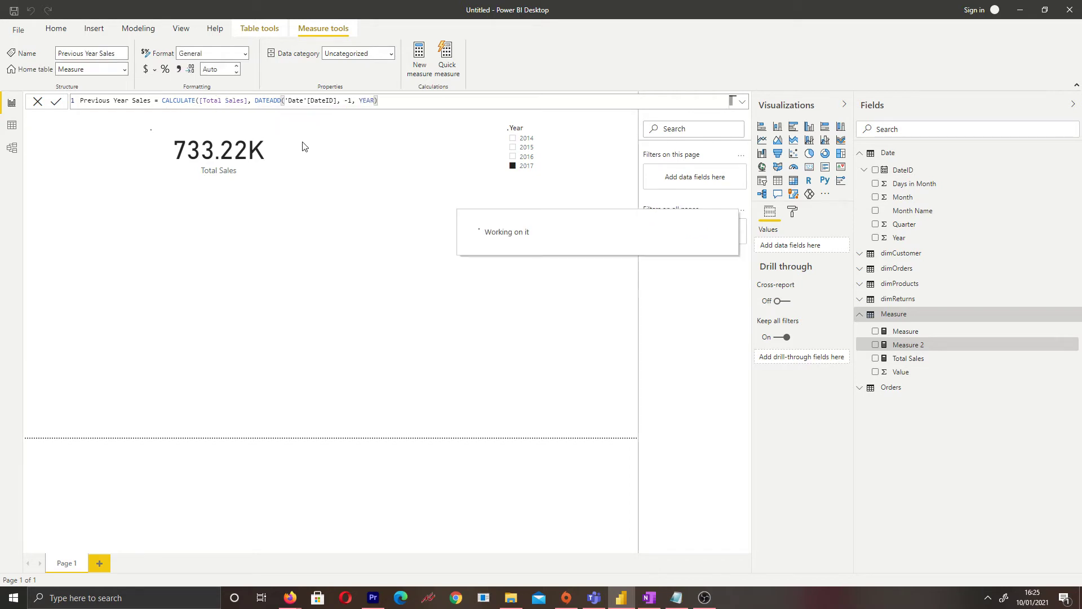
Reposition the Total Sales card to make room and add a card showing Previous Year Sales beside it.
left_click_drag(278, 179, 109, 173)
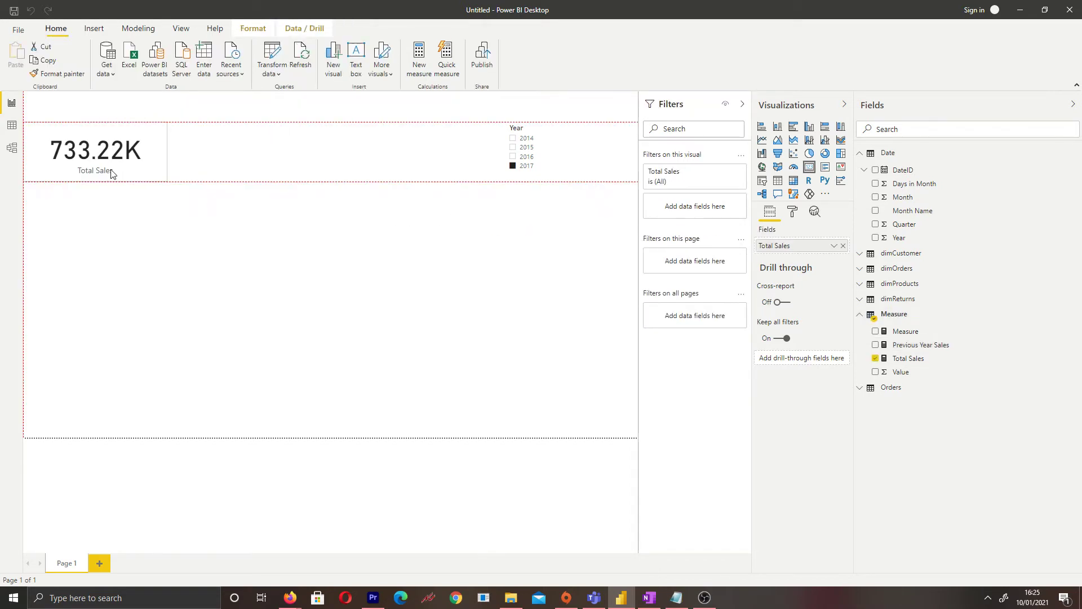
left_click(282, 217)
left_click(809, 167)
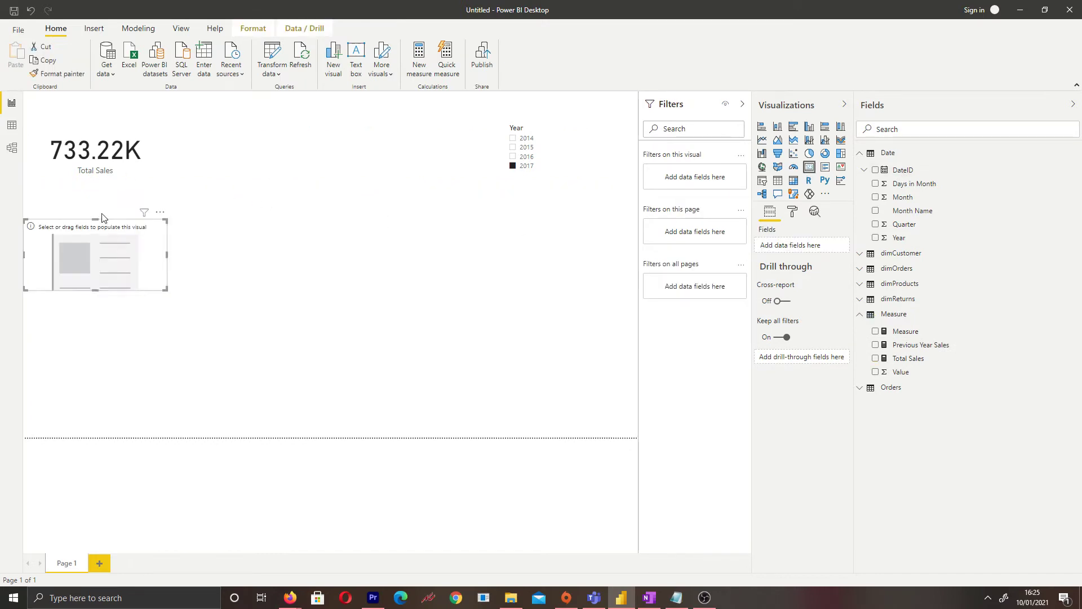
left_click_drag(115, 245, 293, 159)
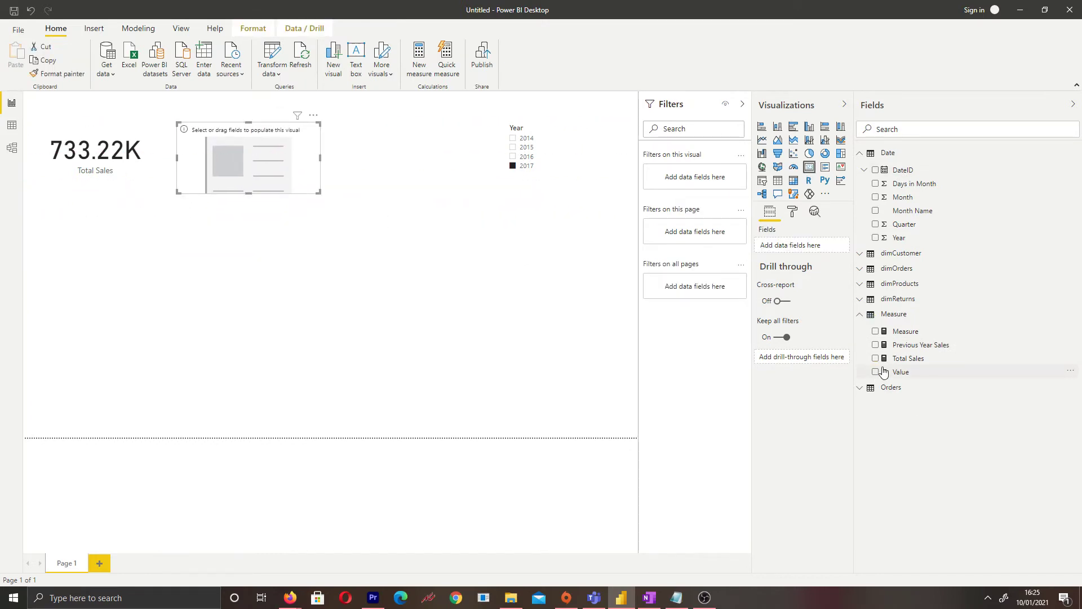
left_click_drag(919, 345, 810, 247)
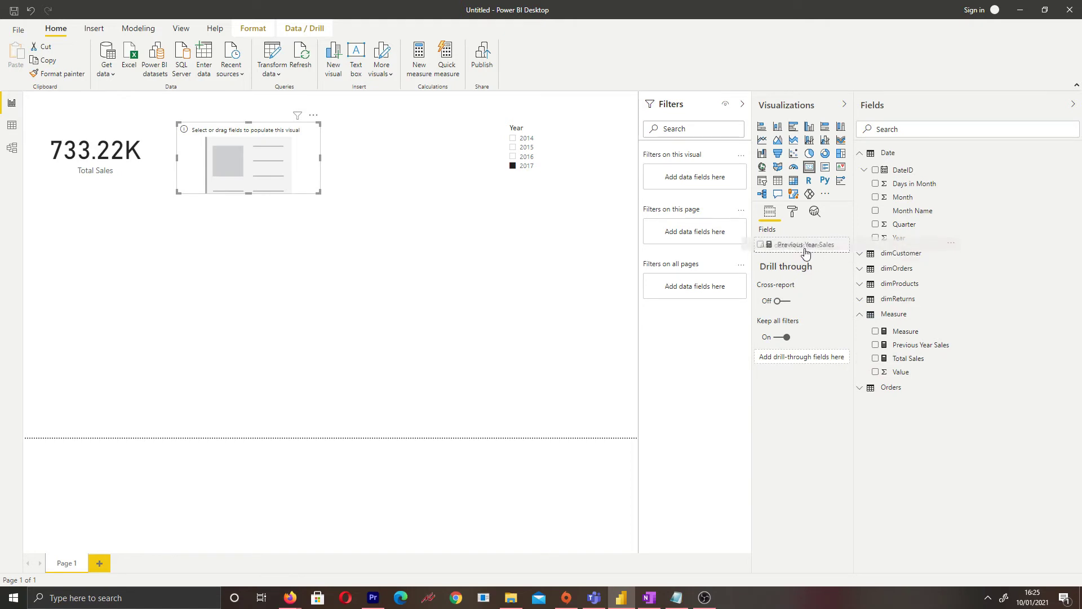
left_click_drag(248, 170, 248, 163)
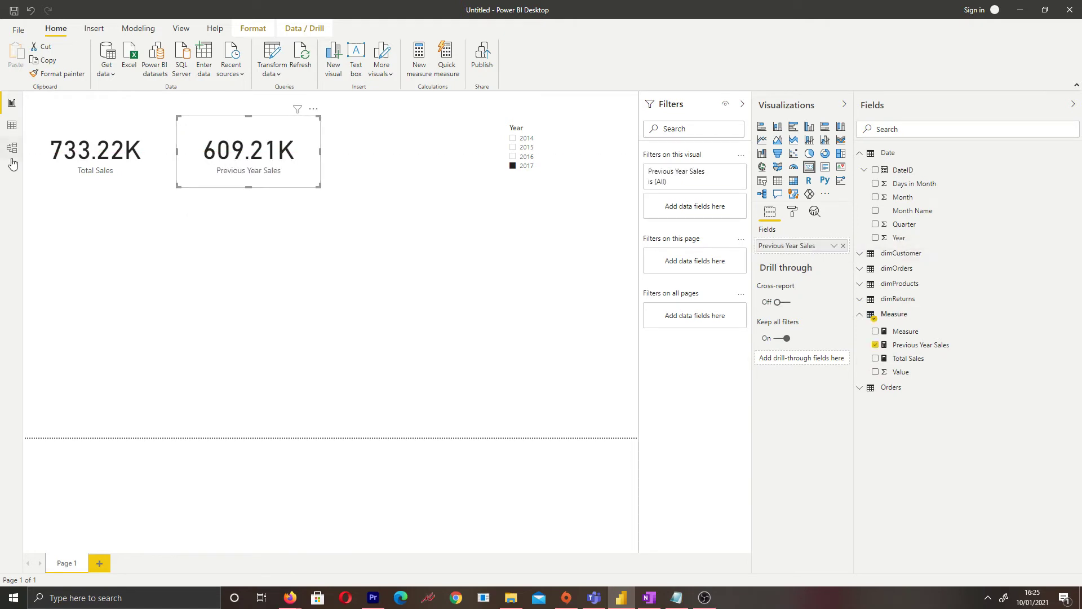
left_click(228, 228)
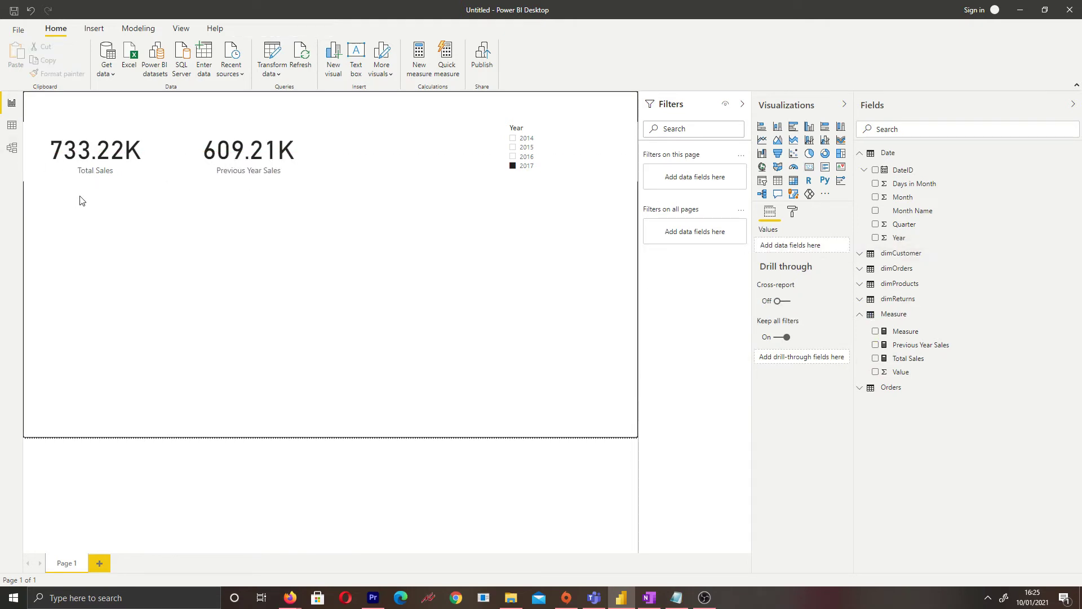
left_click_drag(116, 170, 125, 170)
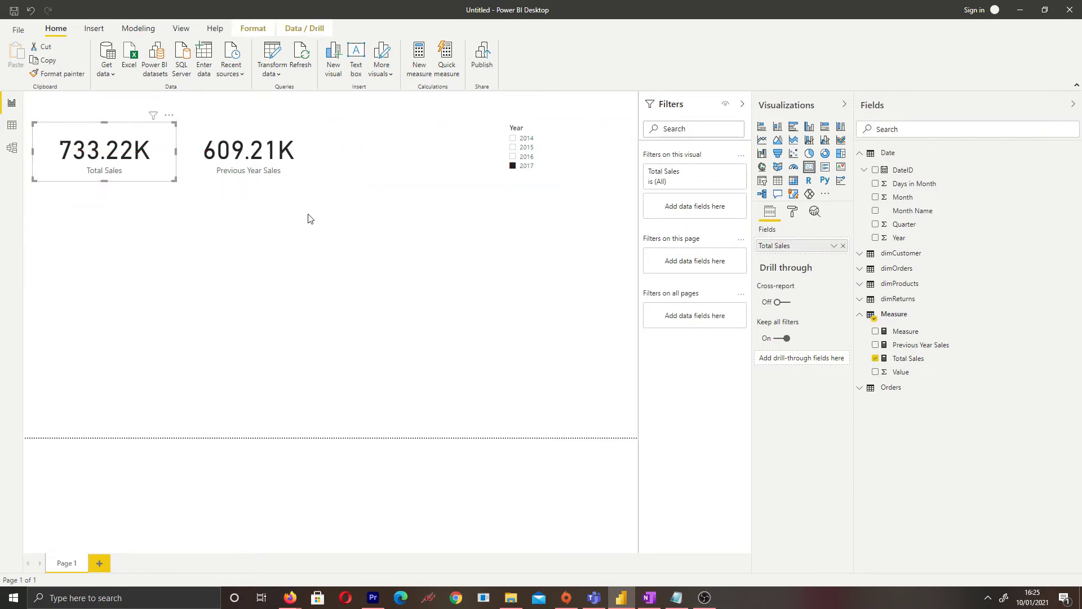
Compare the Total Sales and Previous Year Sales cards for 2016, 2015 and 2014, and for December 2017, using the slicers.
left_click(527, 156)
left_click(527, 147)
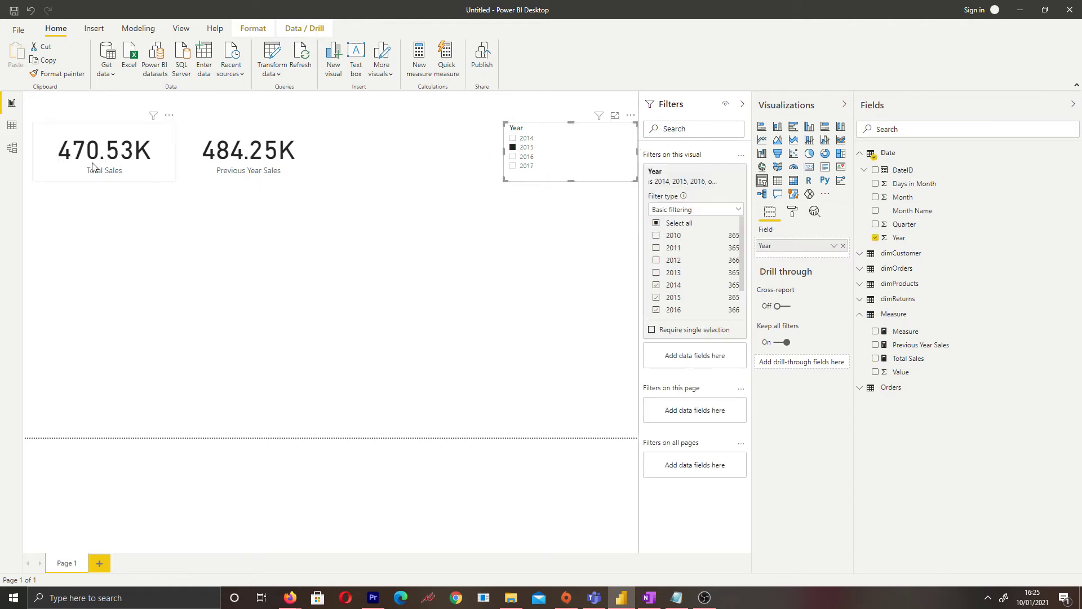
left_click(526, 147)
left_click(527, 138)
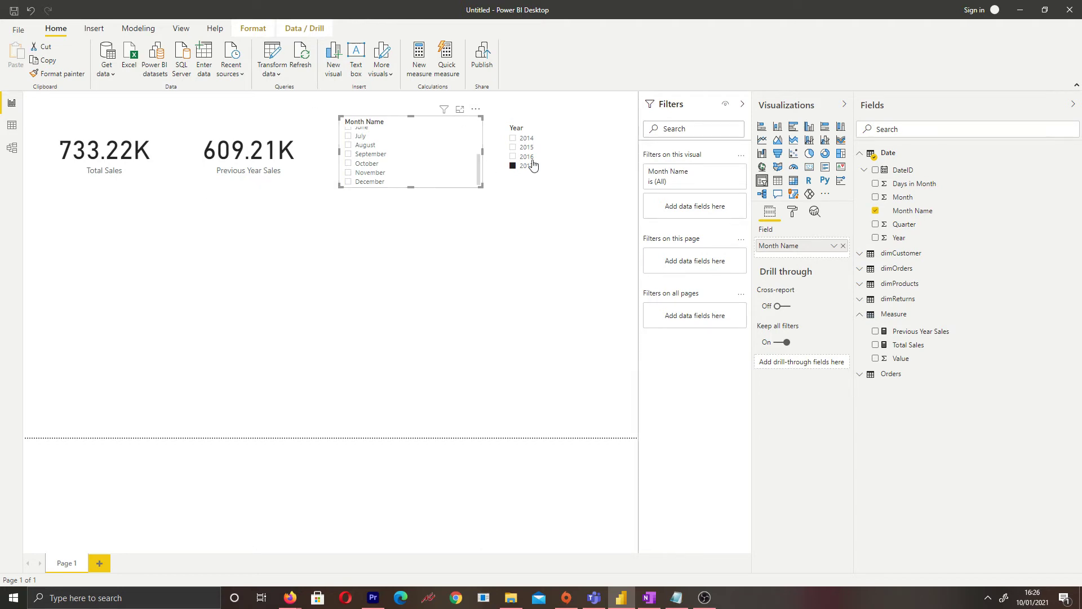
left_click(348, 181)
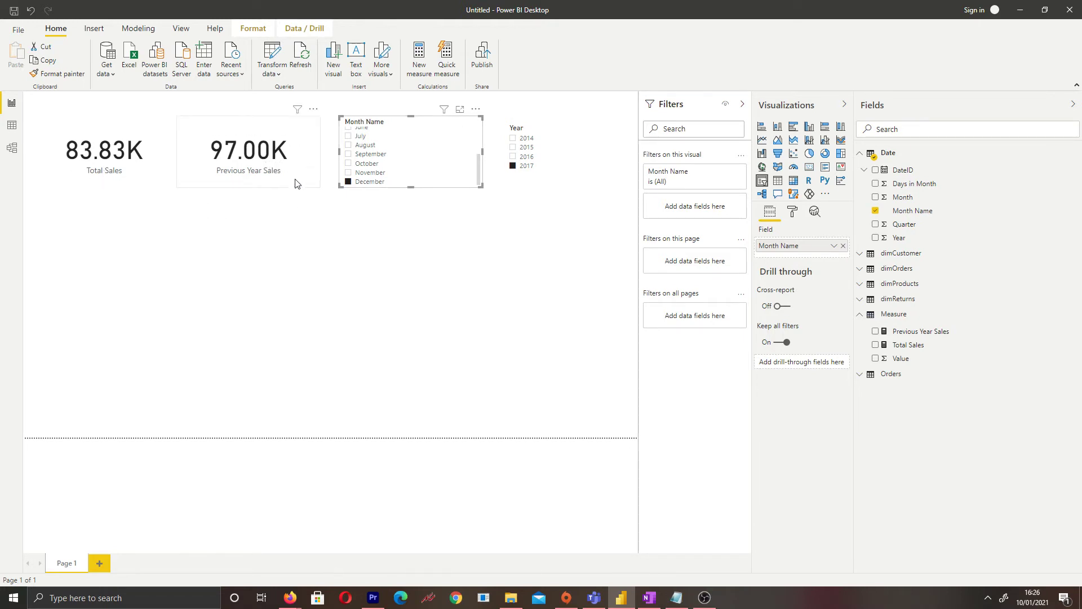
left_click(432, 382)
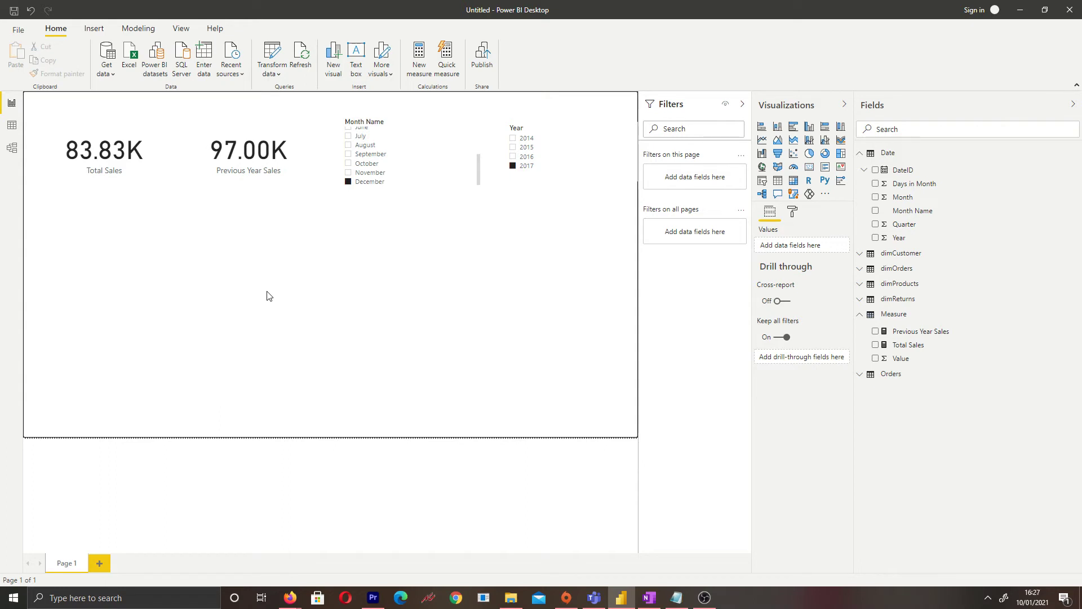
Start a new measure in the Measure table named Previous Month, with CALCULATE and [Total Sales] as its expression.
left_click(902, 315)
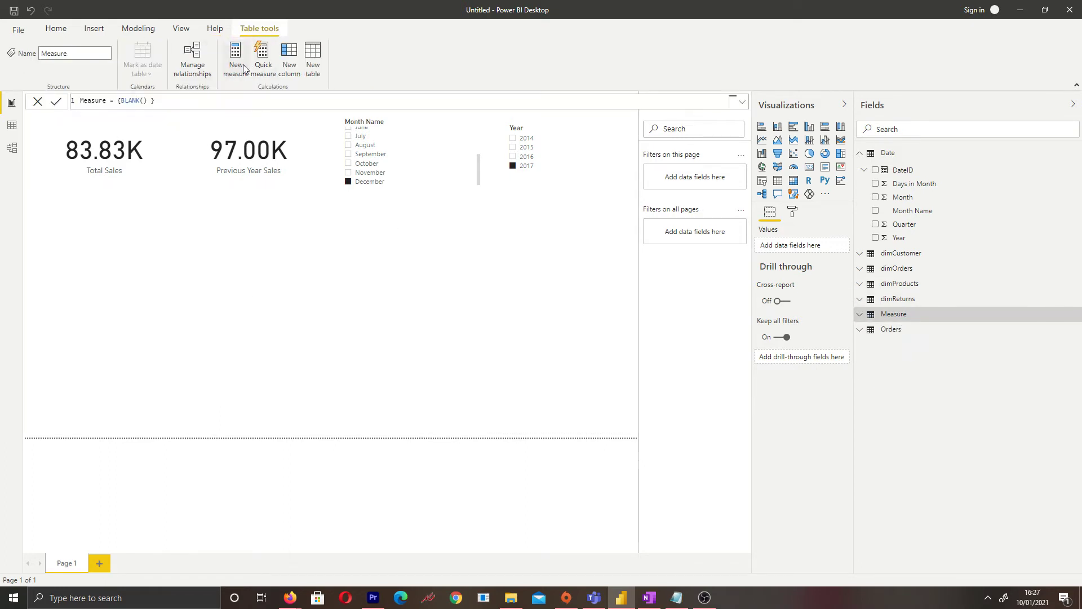
key("BackSpace")
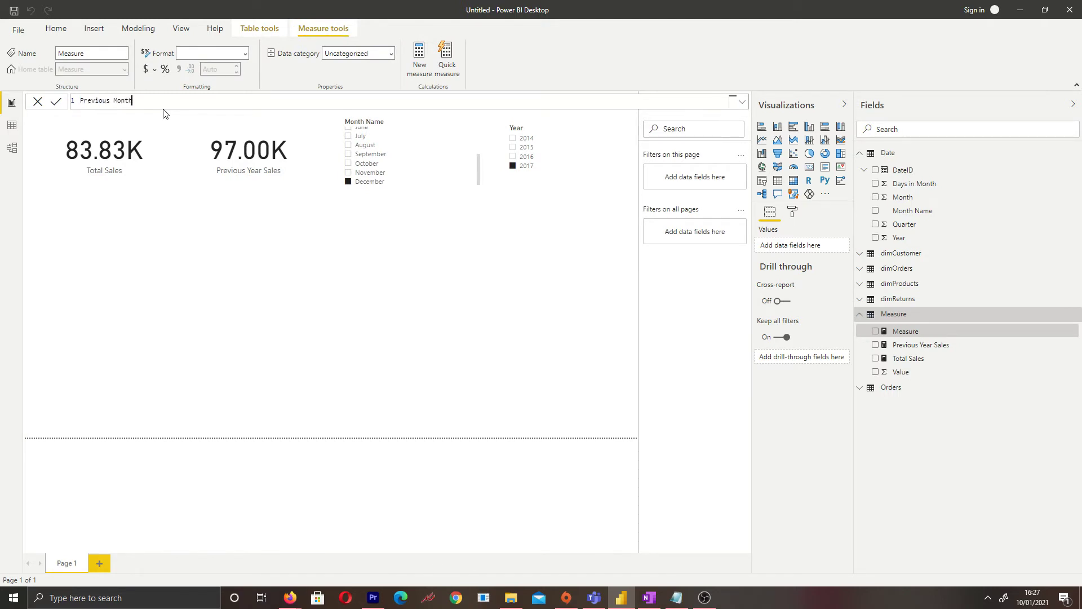
type("Previous Month = CALCULATE(")
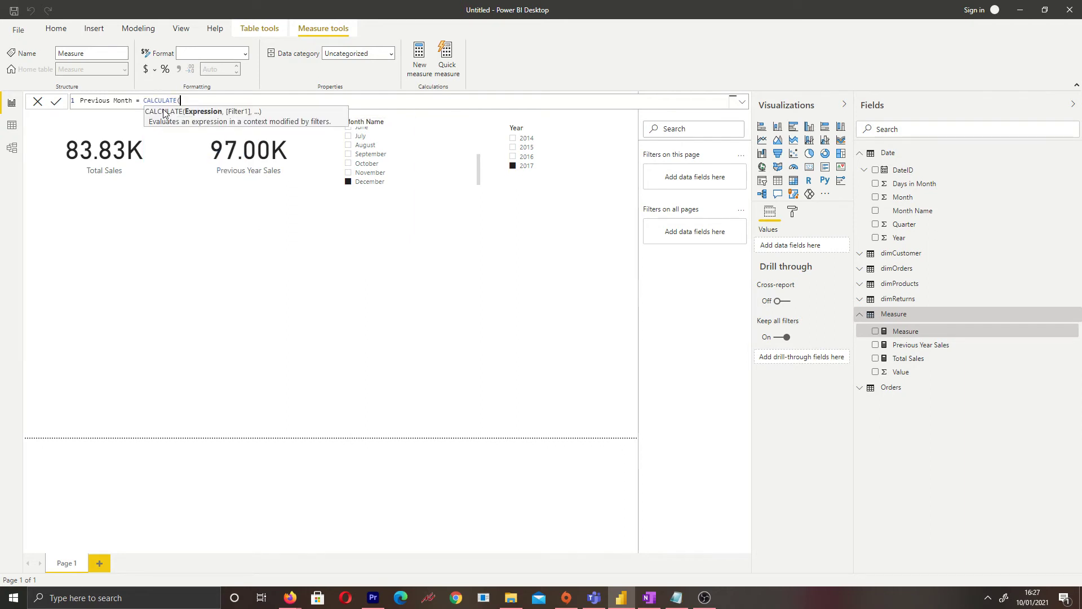
type("Tot")
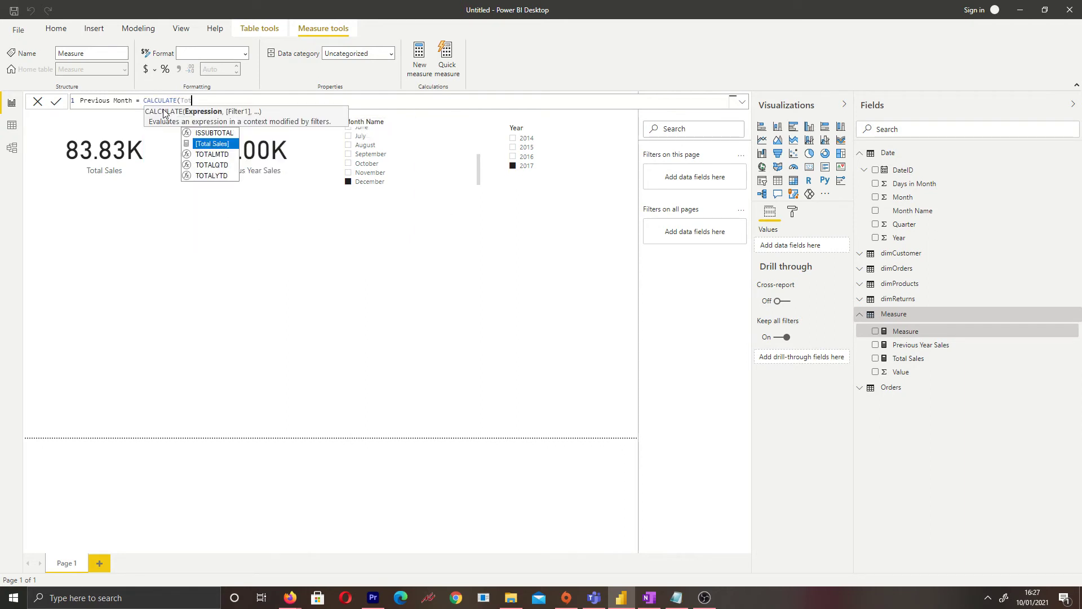
key("Tab")
type(",")
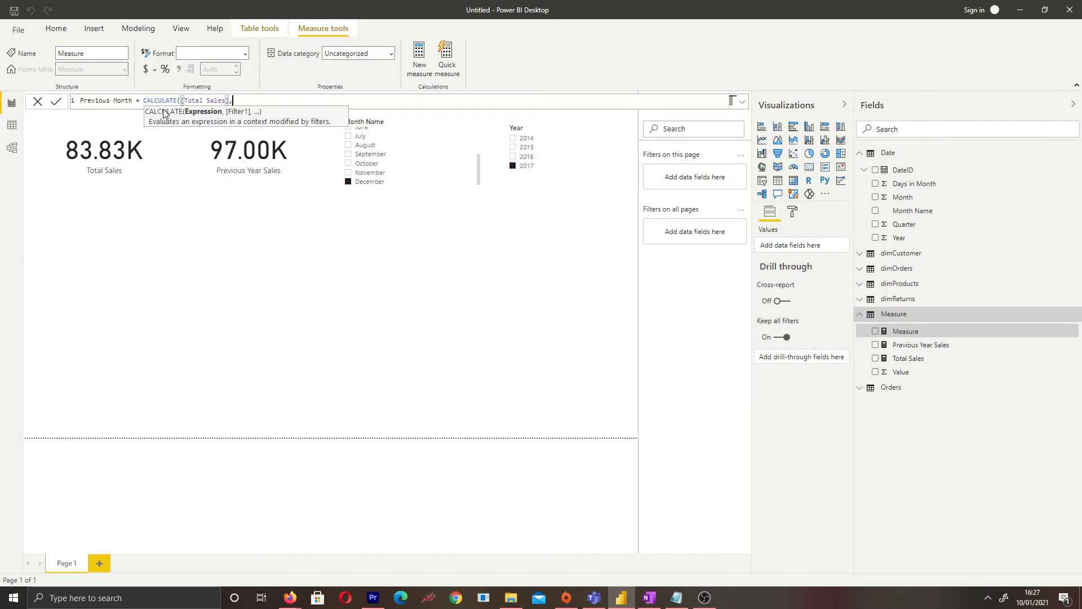
Add a DATEADD filter on 'Date'[DateID] to the Previous Month formula.
type(" DATE")
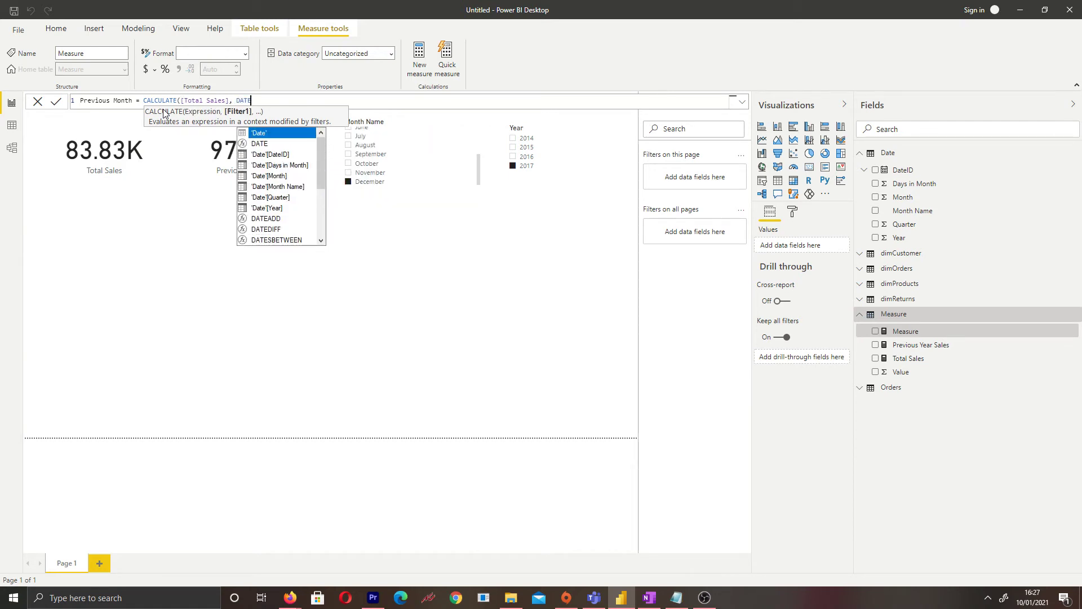
type("ADD(")
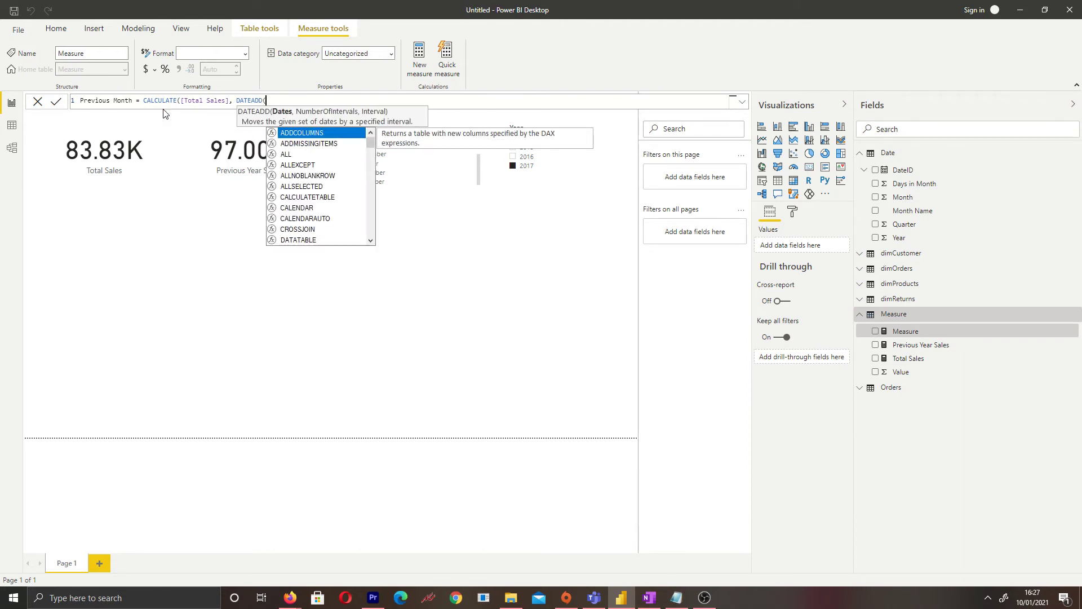
type("'Date'[DateID]")
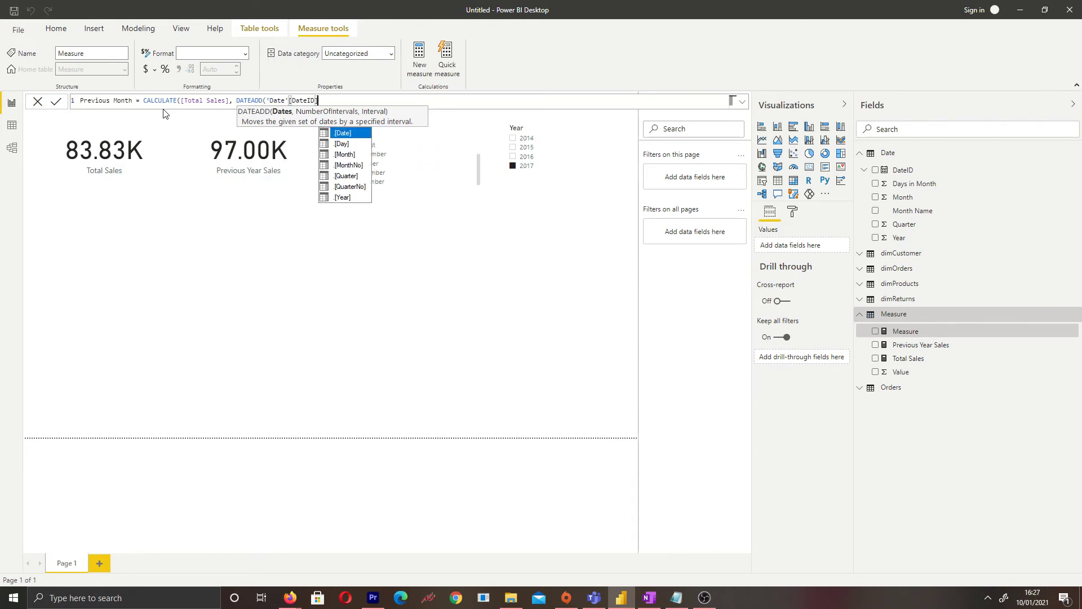
Finish the Previous Month formula by shifting the dates -1 MONTH, and commit the measure.
type(", -1")
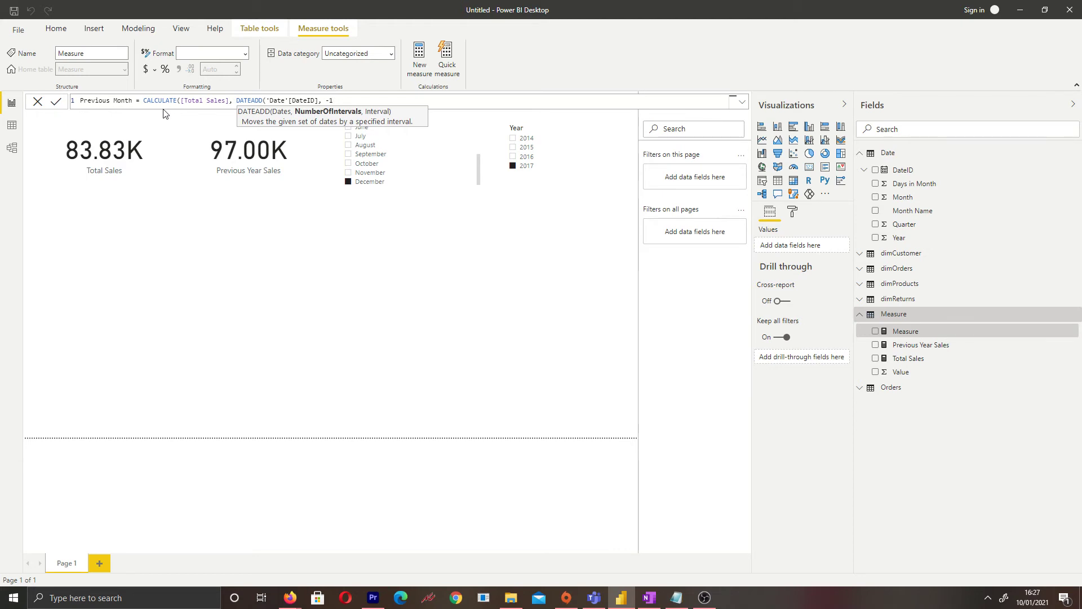
type(",")
key("Down")
key("Down")
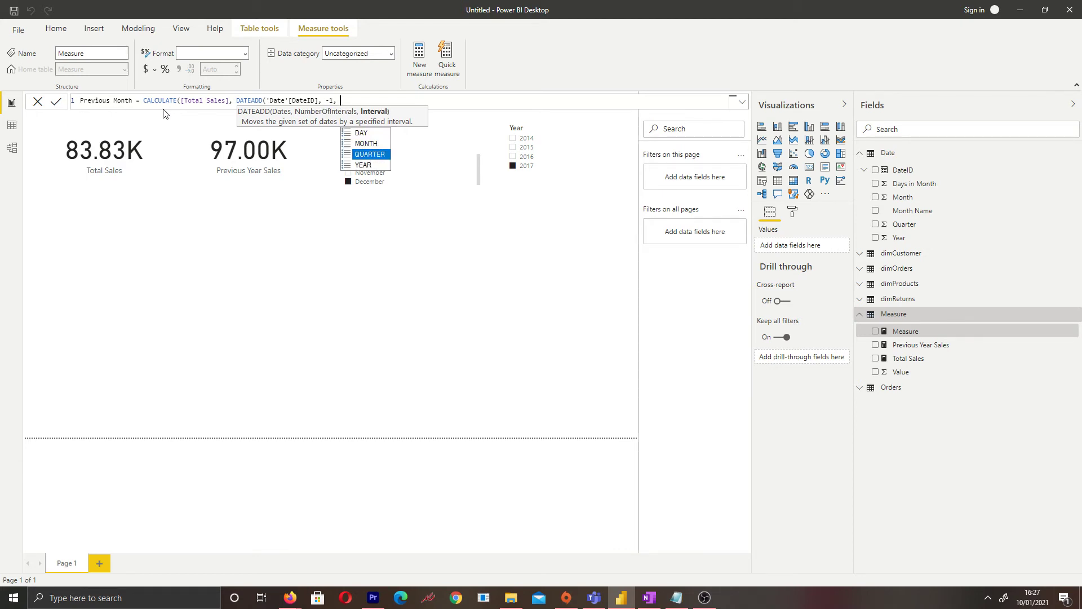
key("Up")
key("Tab")
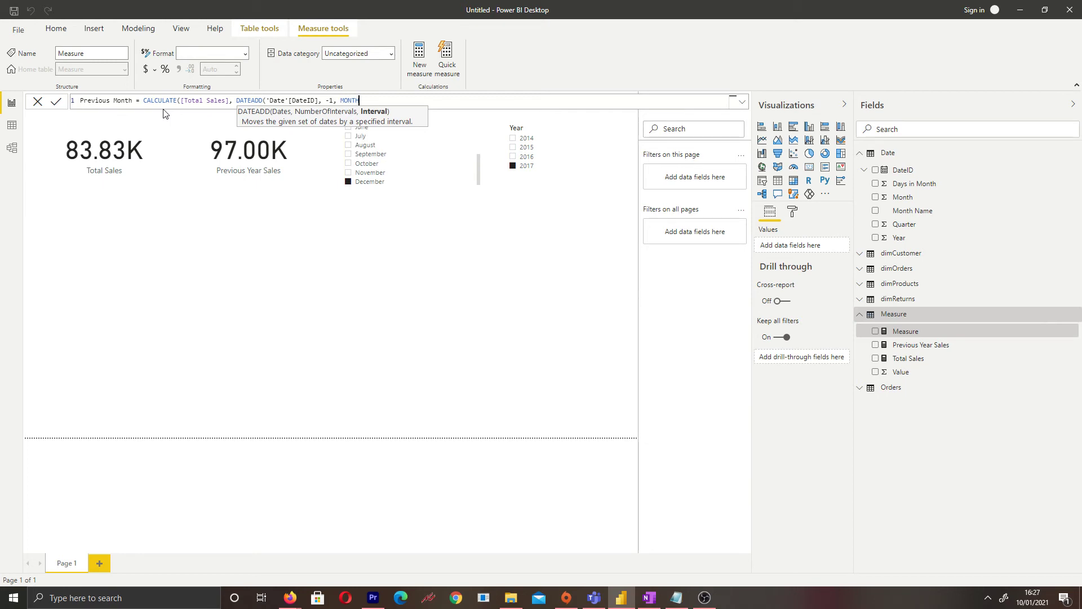
type("))")
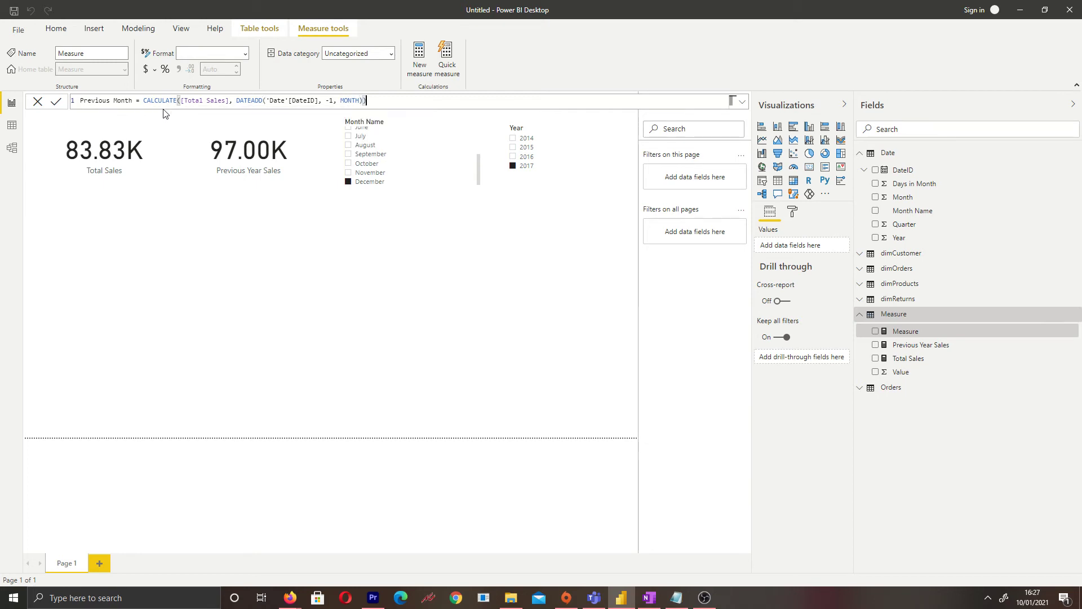
key("Return")
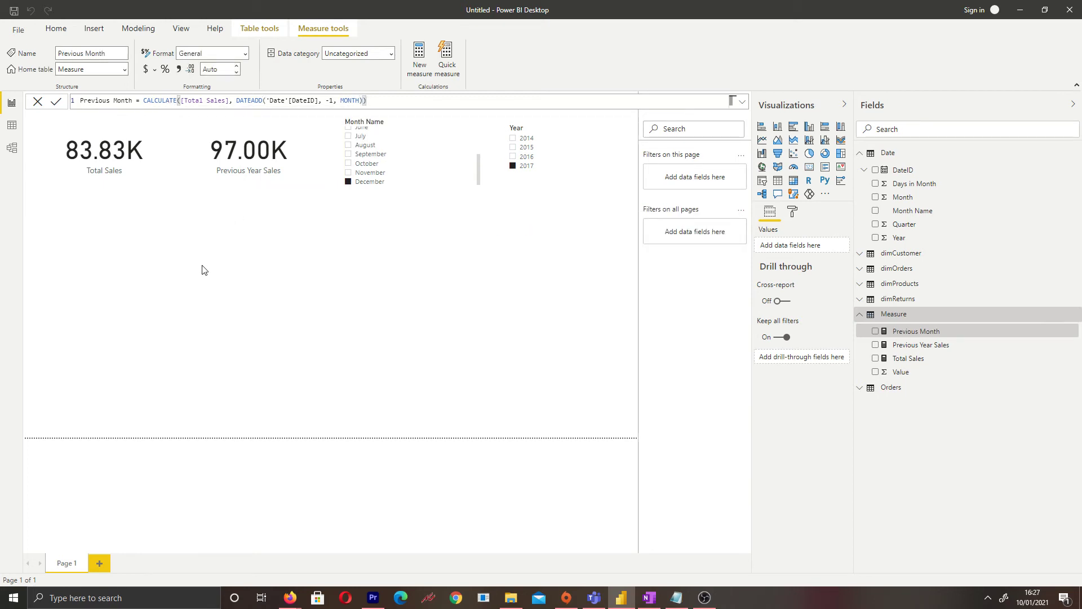
Add a card showing the Previous Month measure on the empty canvas area below the existing cards.
left_click(447, 291)
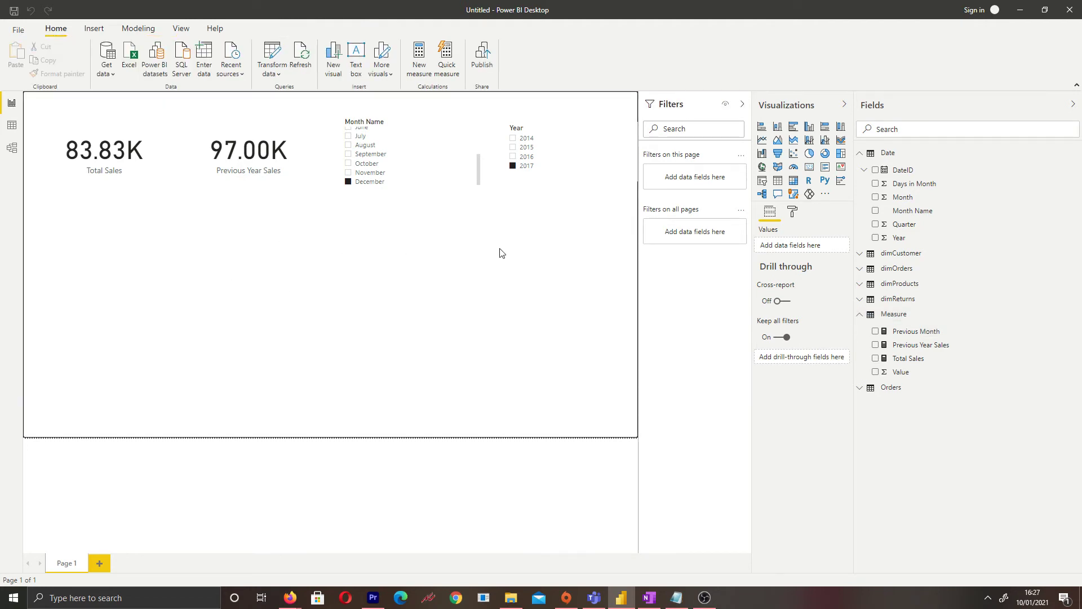
left_click(808, 172)
left_click_drag(114, 288, 259, 282)
left_click(875, 331)
Place the Total Sales card beside the Previous Month card and compare the two for November and October.
left_click_drag(105, 161, 189, 309)
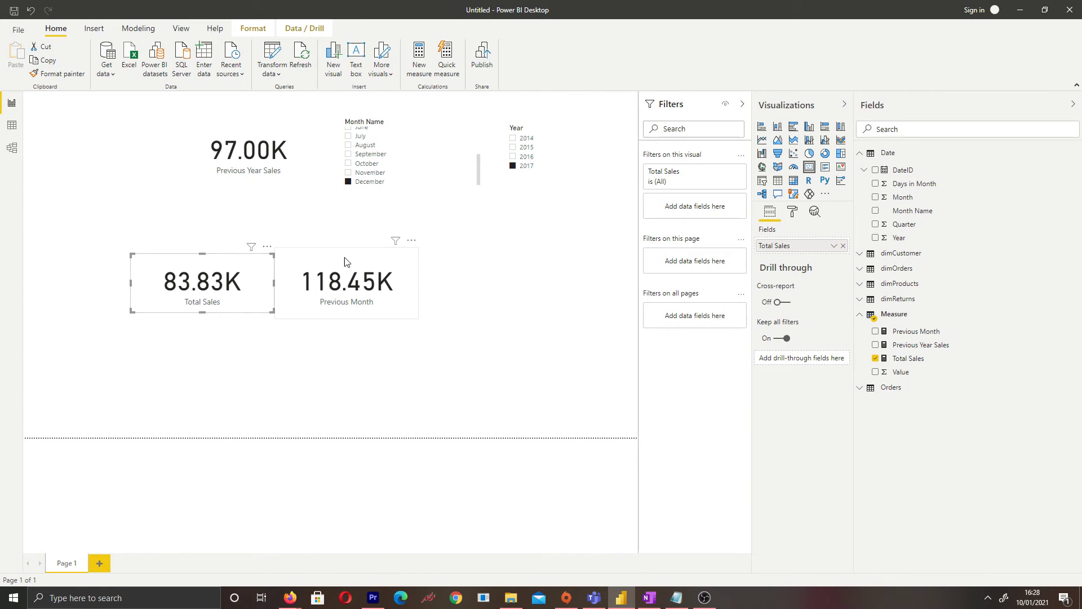
left_click(349, 174)
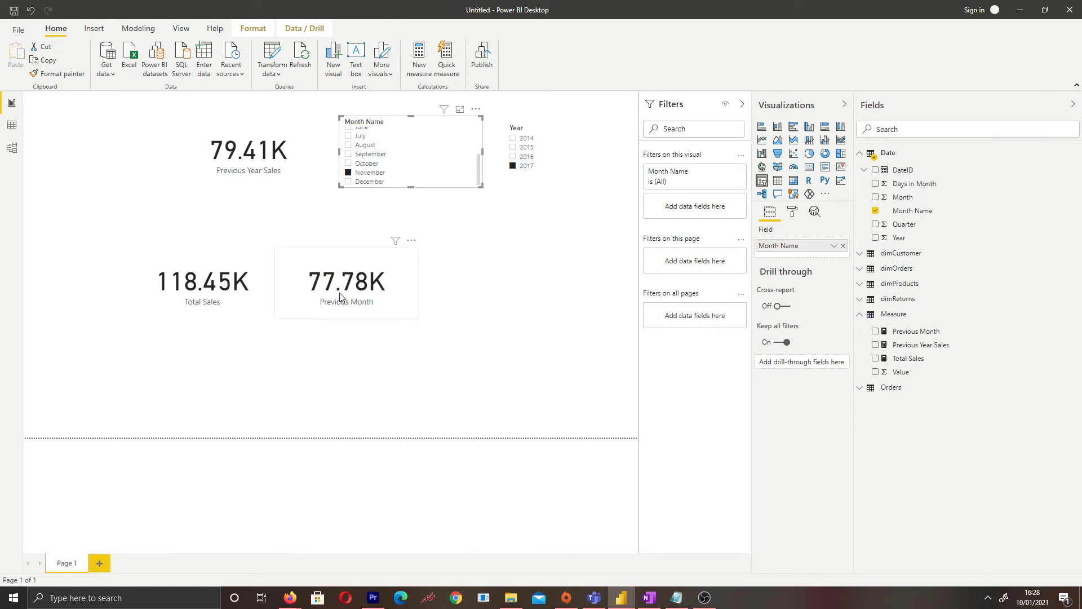
left_click(351, 164)
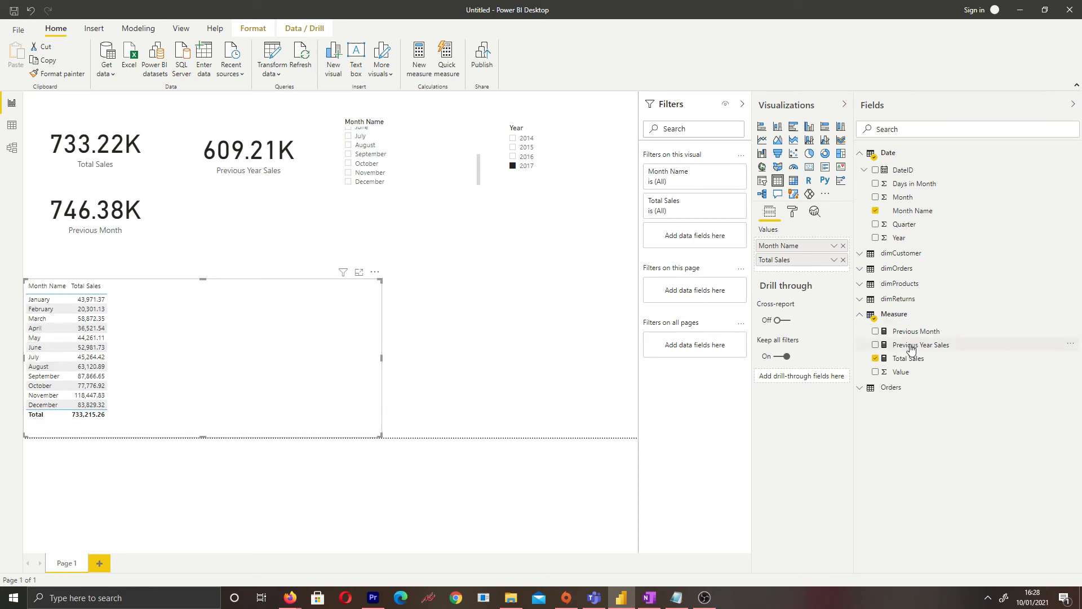
Add the Previous Year Sales and Previous Month measures to the table of Total Sales by Month Name.
left_click_drag(911, 345, 790, 276)
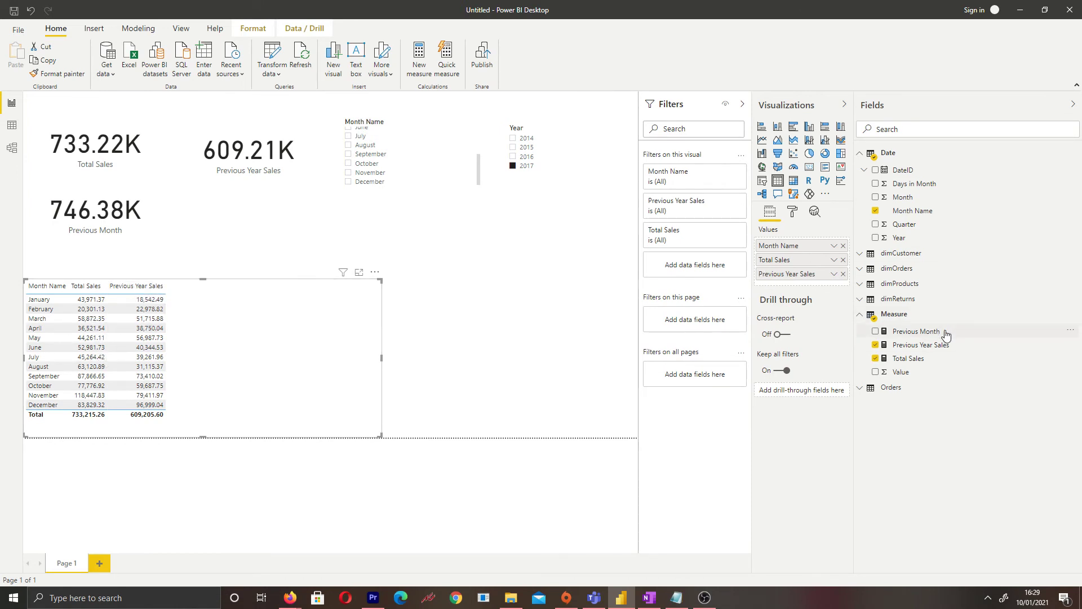
left_click_drag(942, 333, 812, 254)
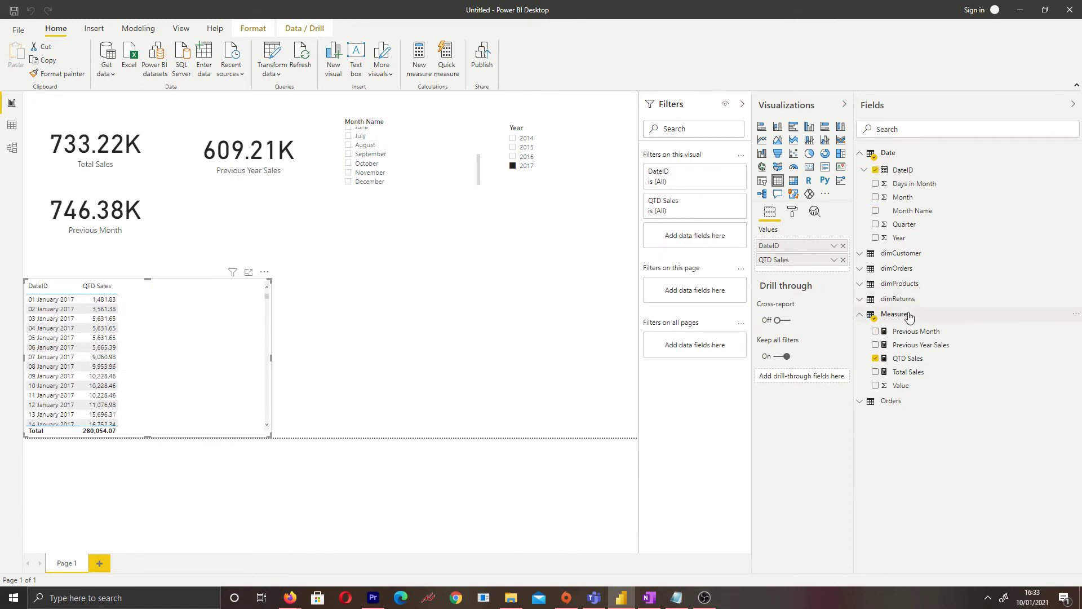
Create a new measure named MTD Sales and begin its formula with CALCULATE on [Total Sales].
left_click(416, 52)
type("MTD")
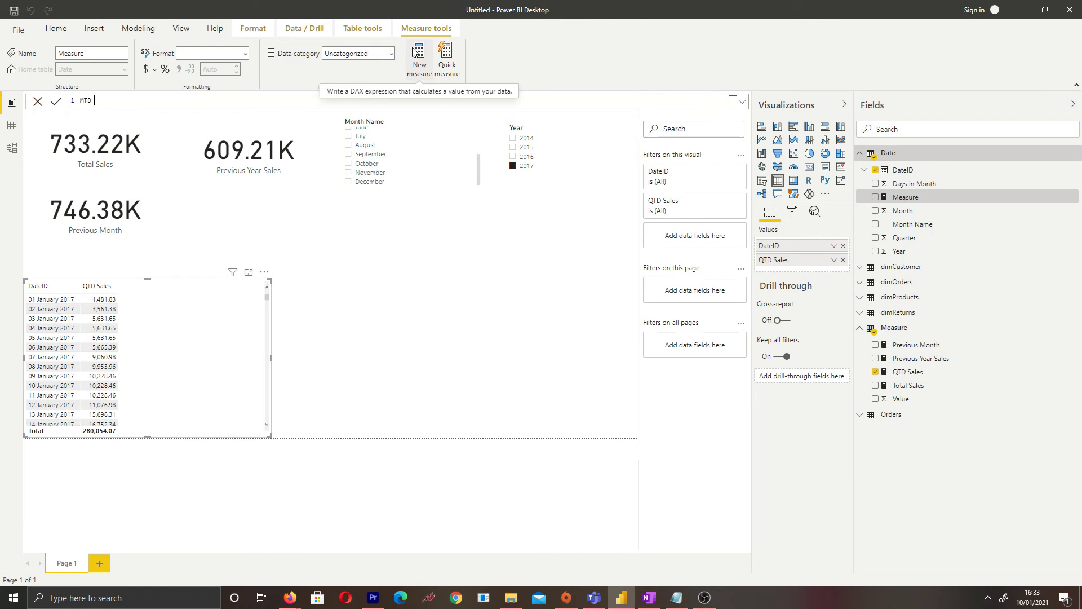
type(" Sales = C")
key("Tab")
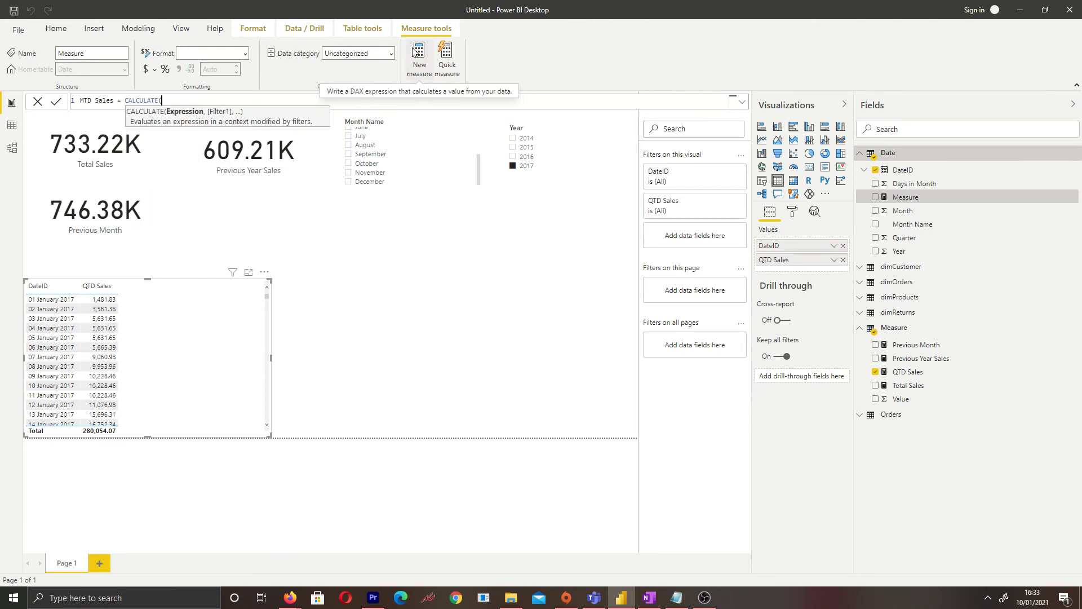
type("[To")
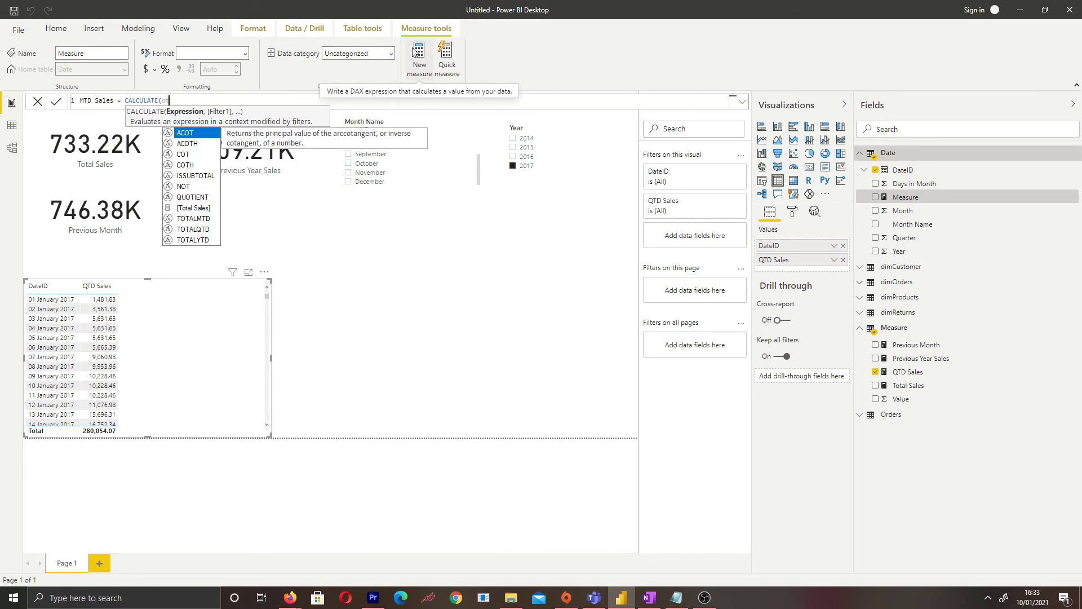
key("Tab")
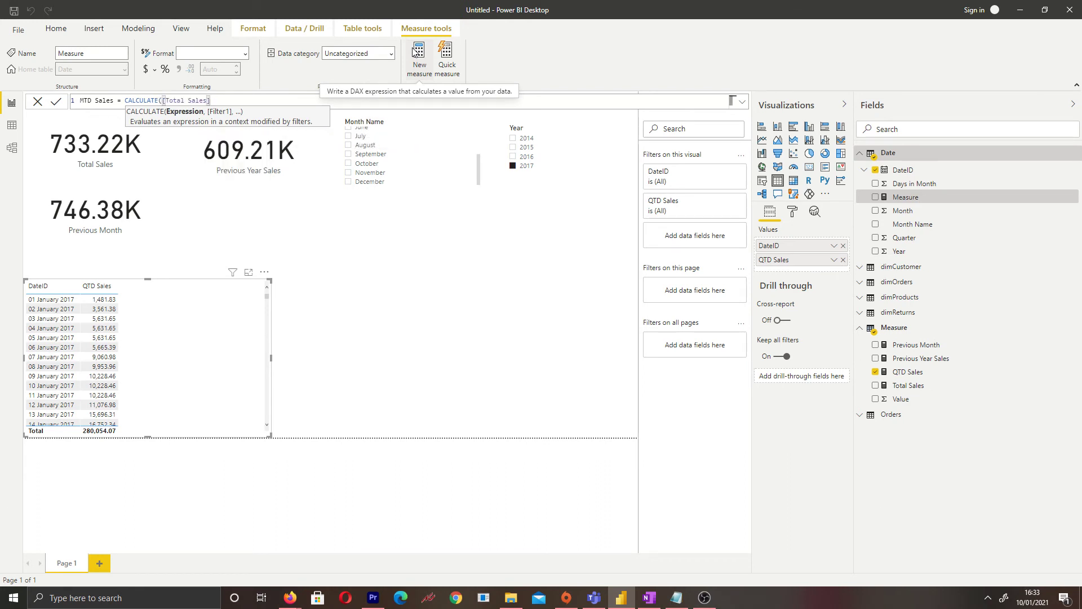
type(", ")
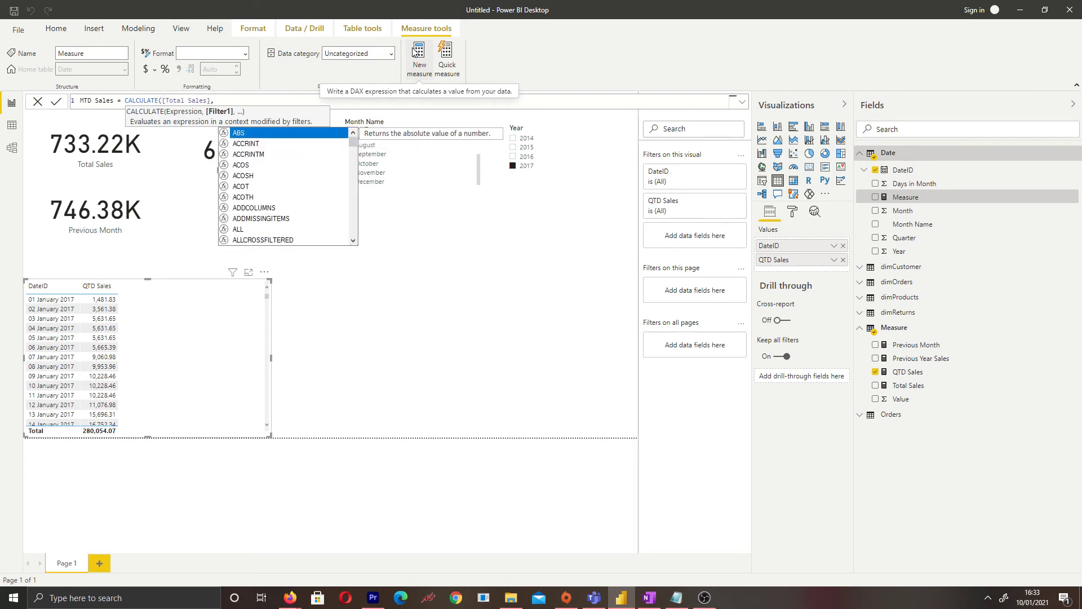
Complete the MTD Sales formula with the filter DATESMTD('Date'[DateID]) and commit the measure.
type("DAT")
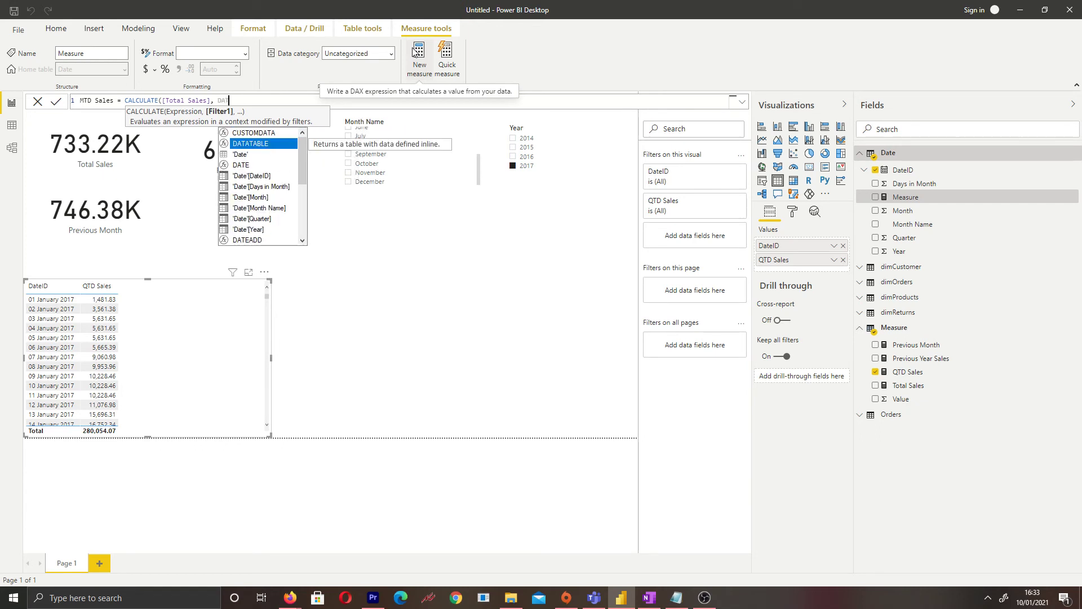
type("ESMTD")
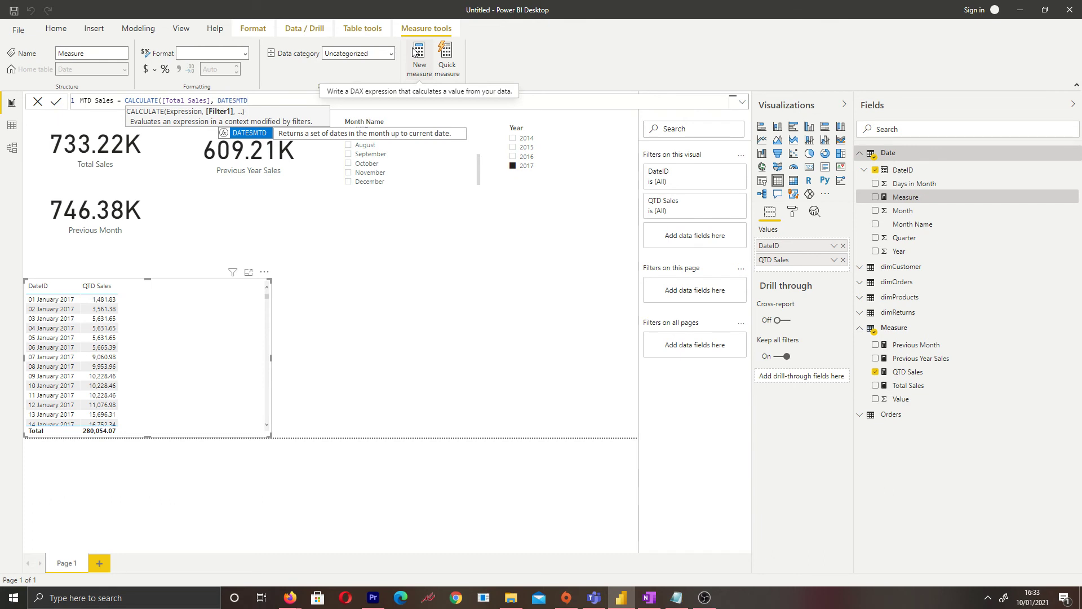
type("(")
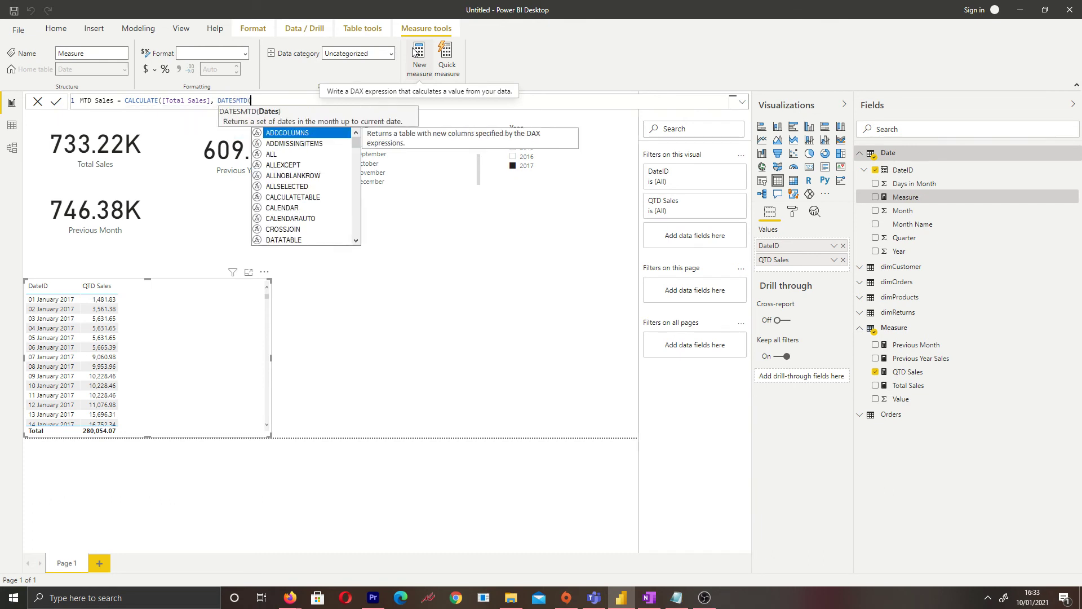
type("'Date'[DateID]")
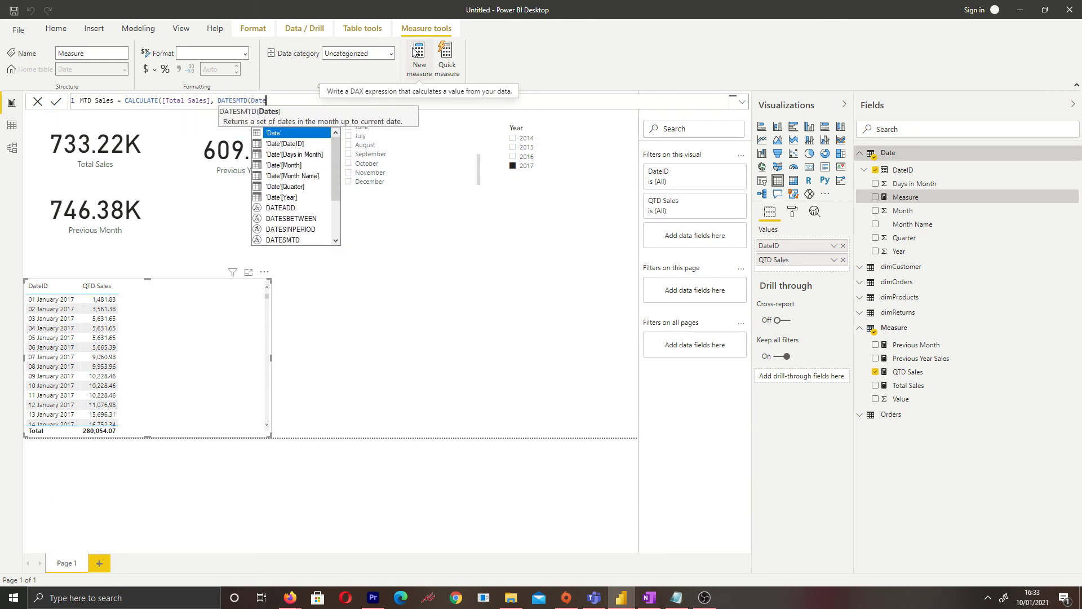
type("))")
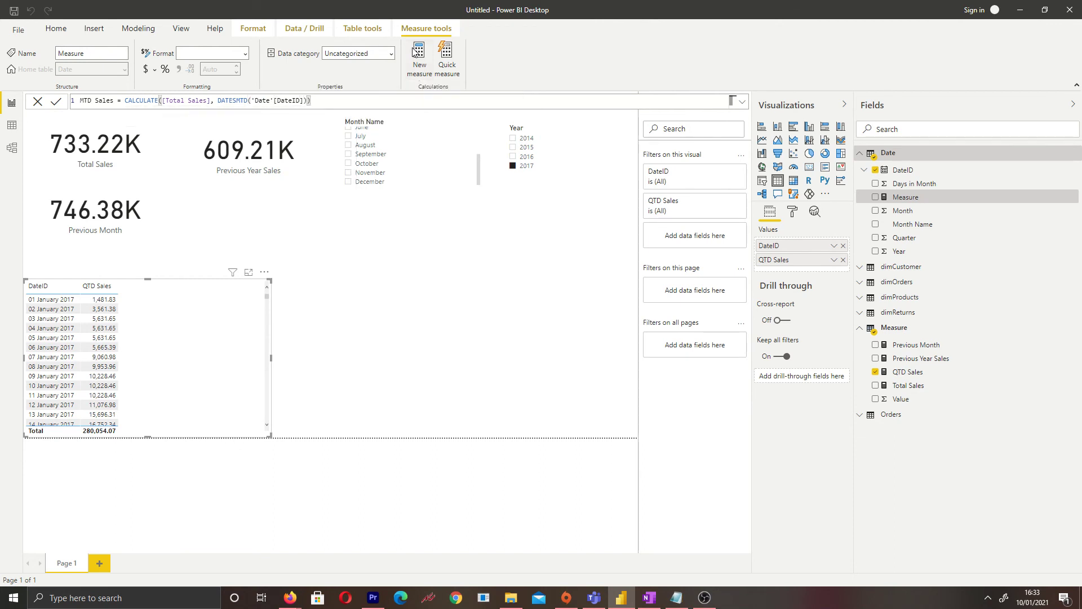
key("Return")
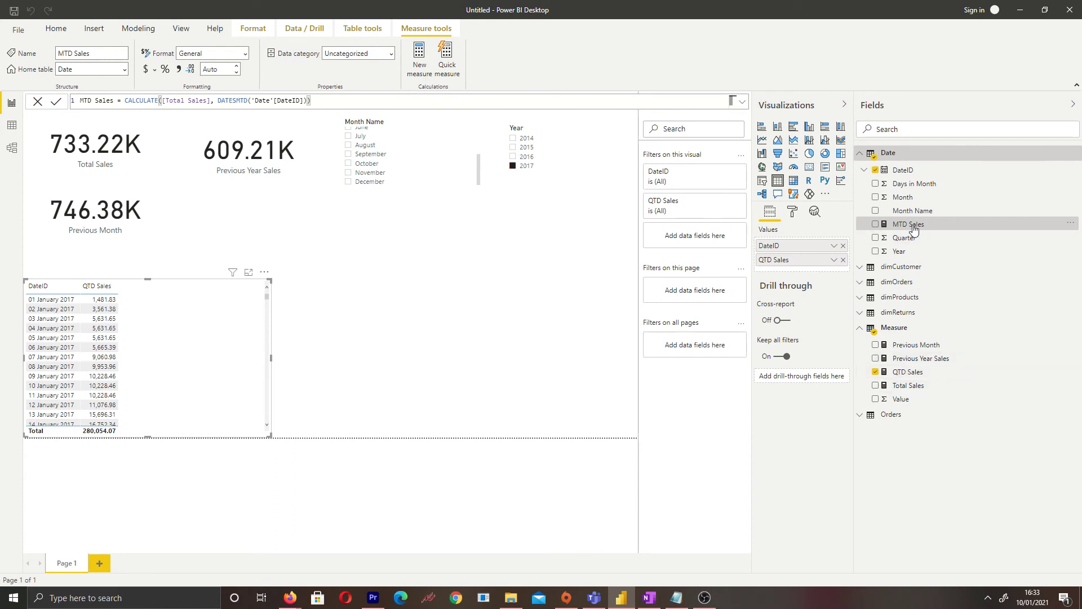
Add MTD Sales to the table of QTD Sales by DateID and compare both measures across January and February 2017.
left_click_drag(911, 225, 832, 268)
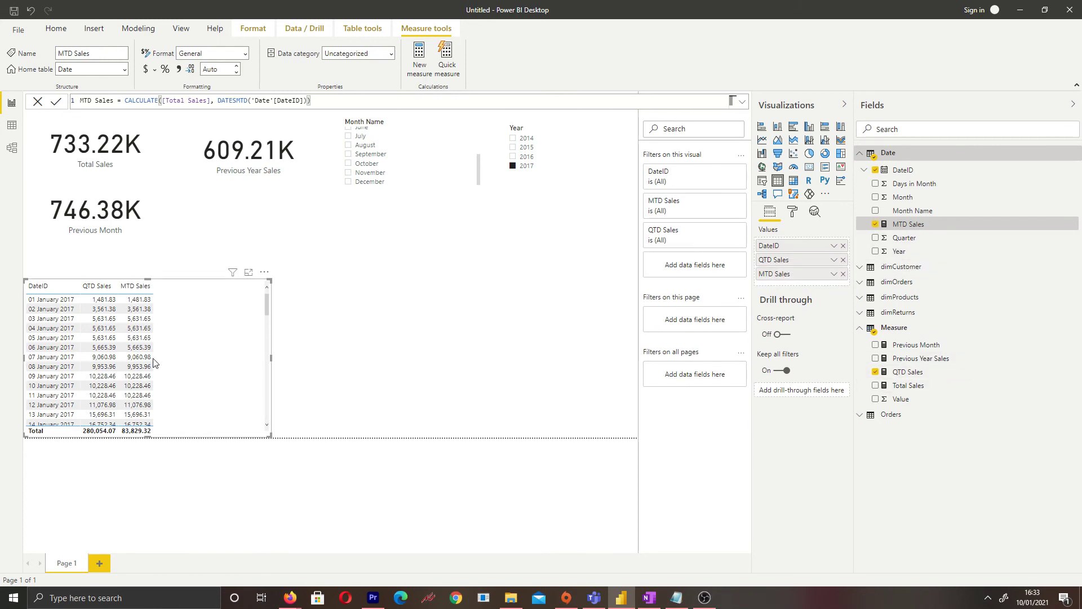
scroll(122, 351, "down", 5)
scroll(122, 350, "down", 6)
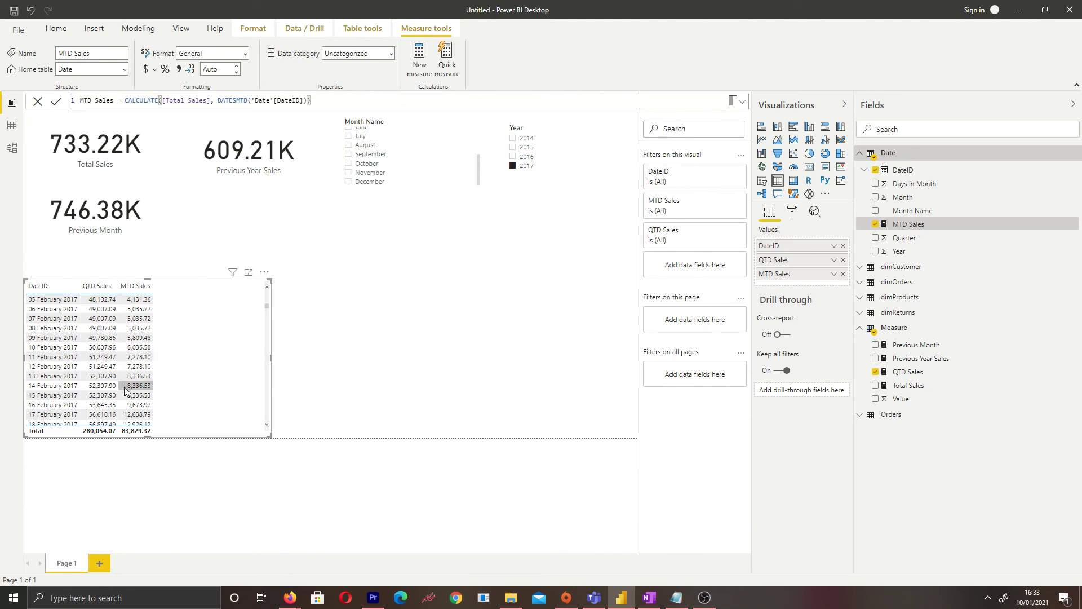
scroll(117, 384, "up", 3)
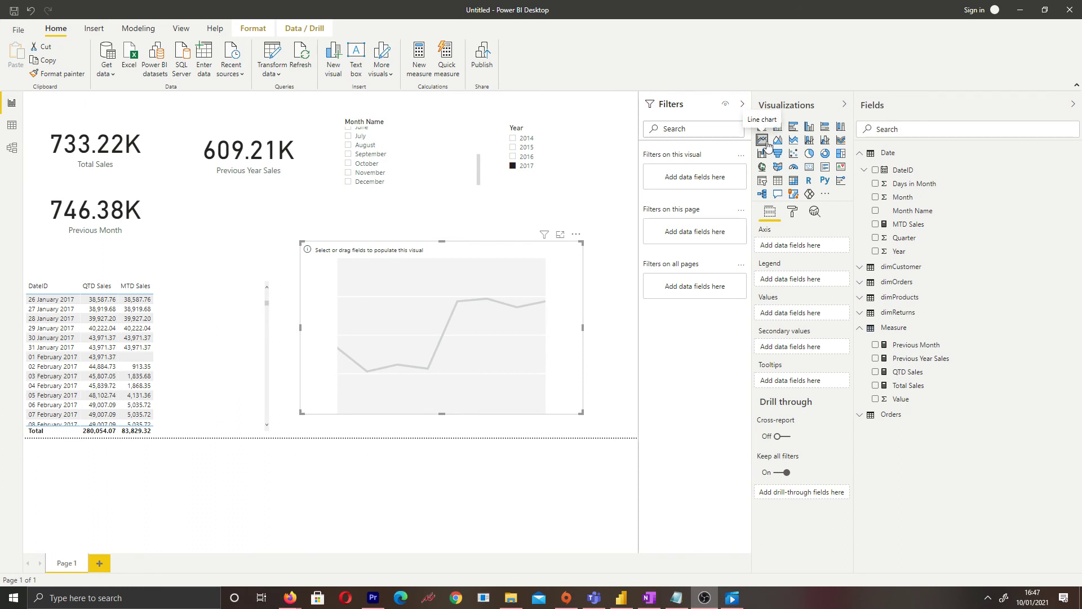
Shift the empty line chart slightly down and plot Total Sales by Month Name in it.
left_click_drag(487, 331, 486, 338)
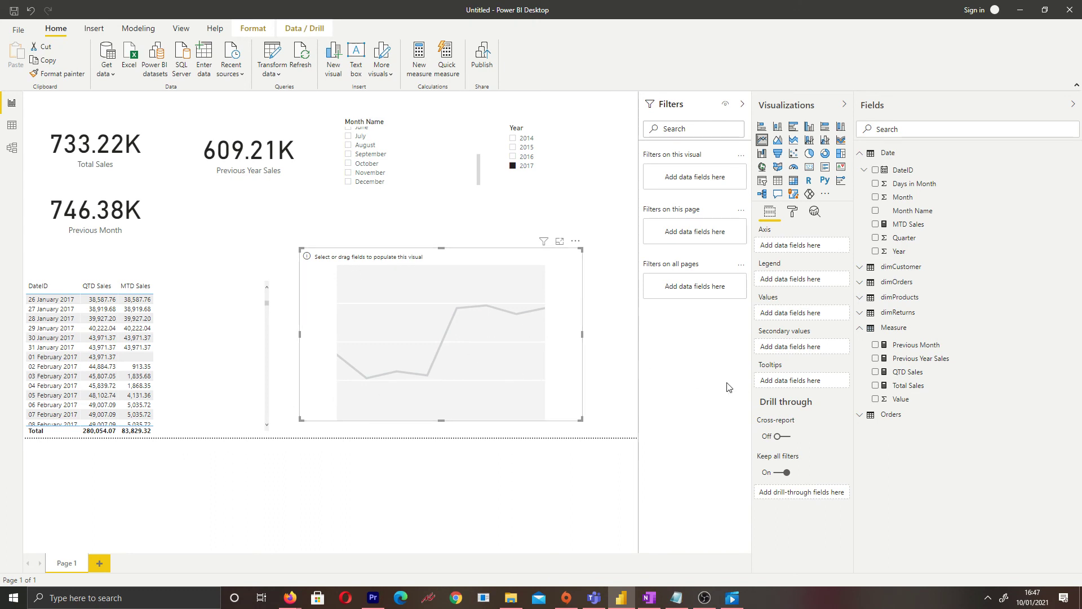
left_click(876, 211)
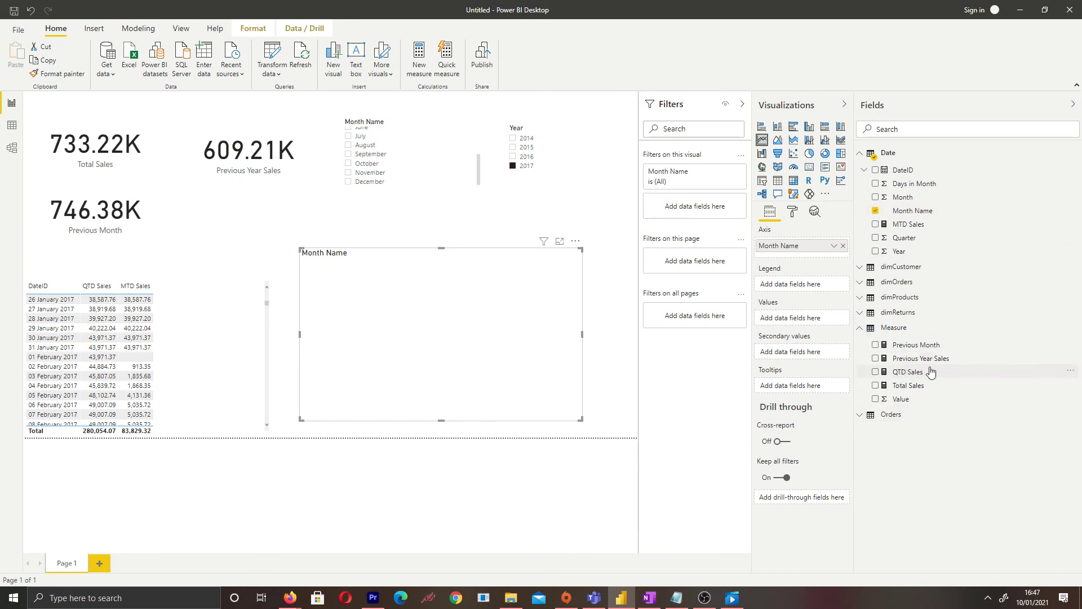
left_click_drag(914, 386, 786, 328)
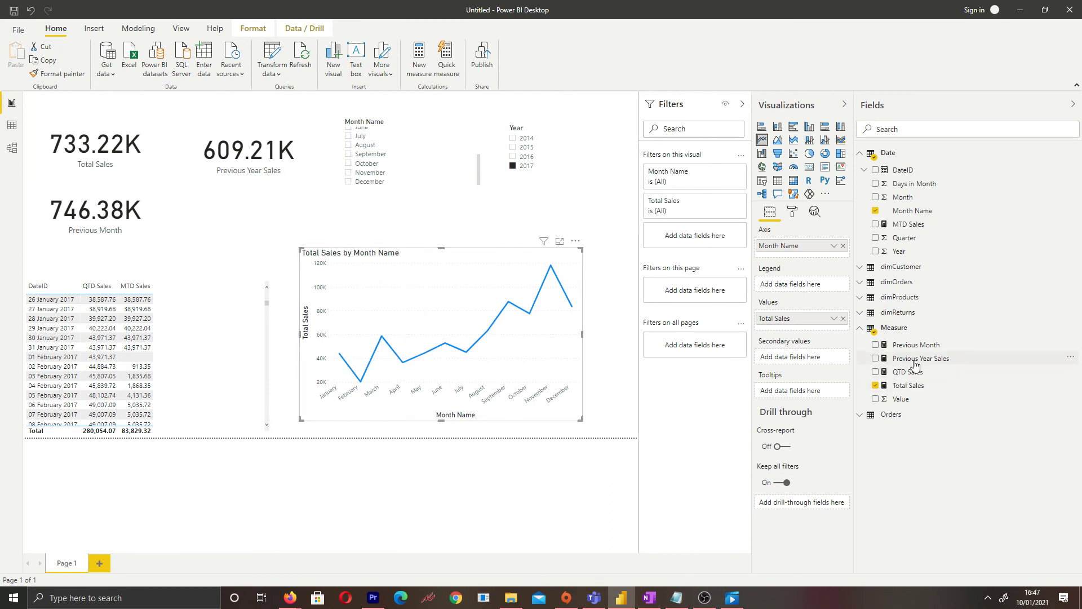
Try to add the Previous Year Sales measure to the line chart's values.
left_click_drag(916, 366, 785, 344)
left_click_drag(786, 336, 788, 336)
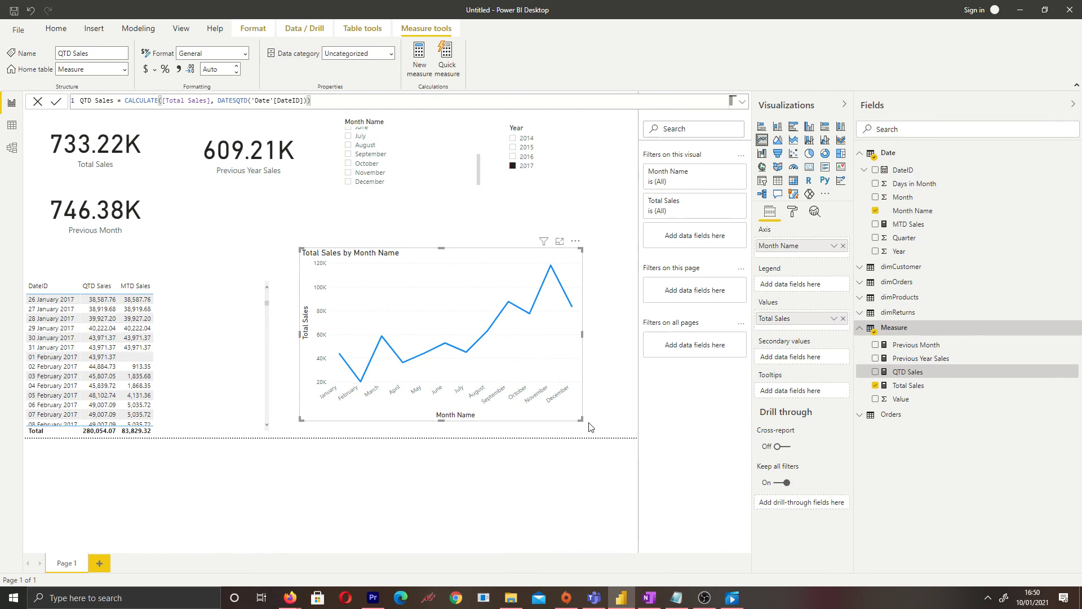
Enlarge the Total Sales by Month Name line chart slightly and place it farther from the DateID table.
left_click_drag(579, 417, 570, 395)
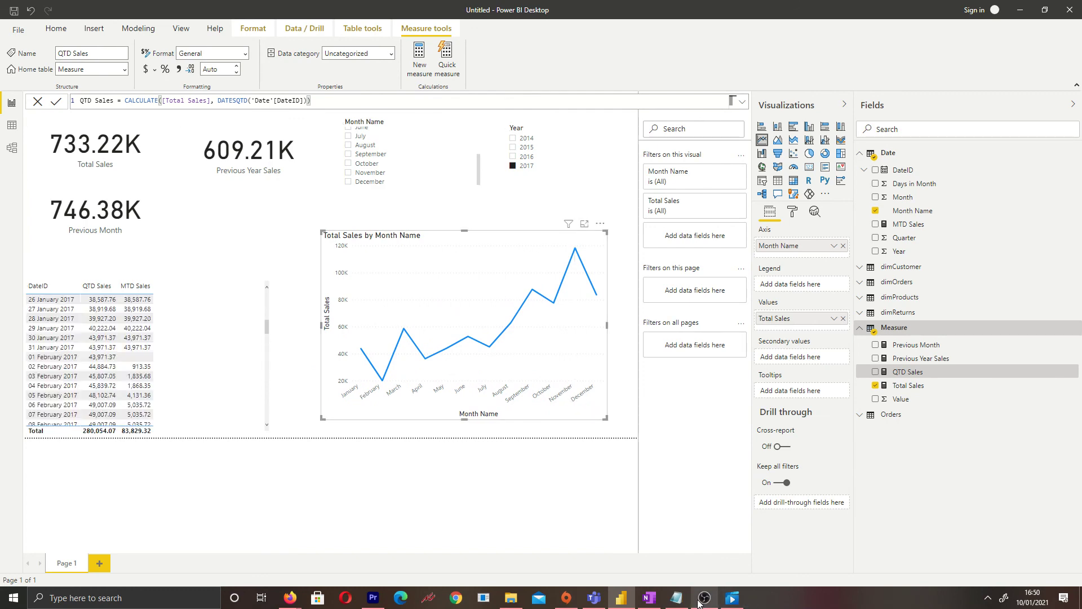